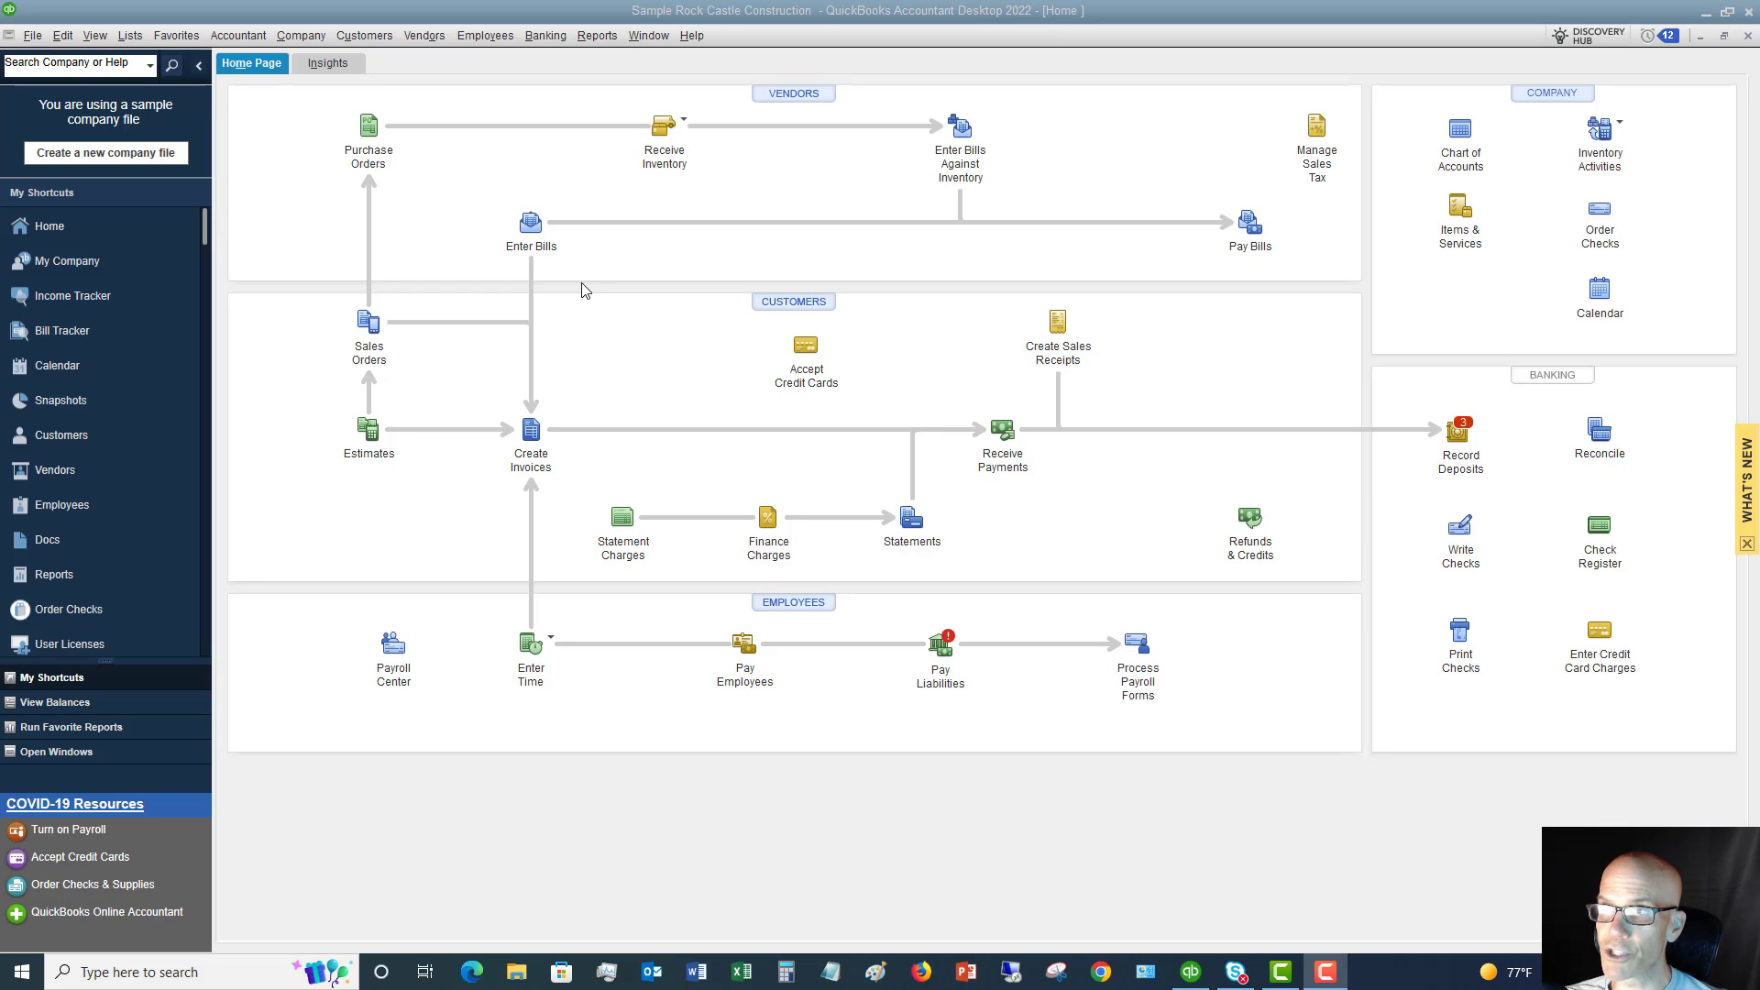
Step: Start a new bill from City of Bayshore with 56.24 amount due
{"action": "left_click", "coordinate": [425, 34]}
{"action": "left_click", "coordinate": [442, 106]}
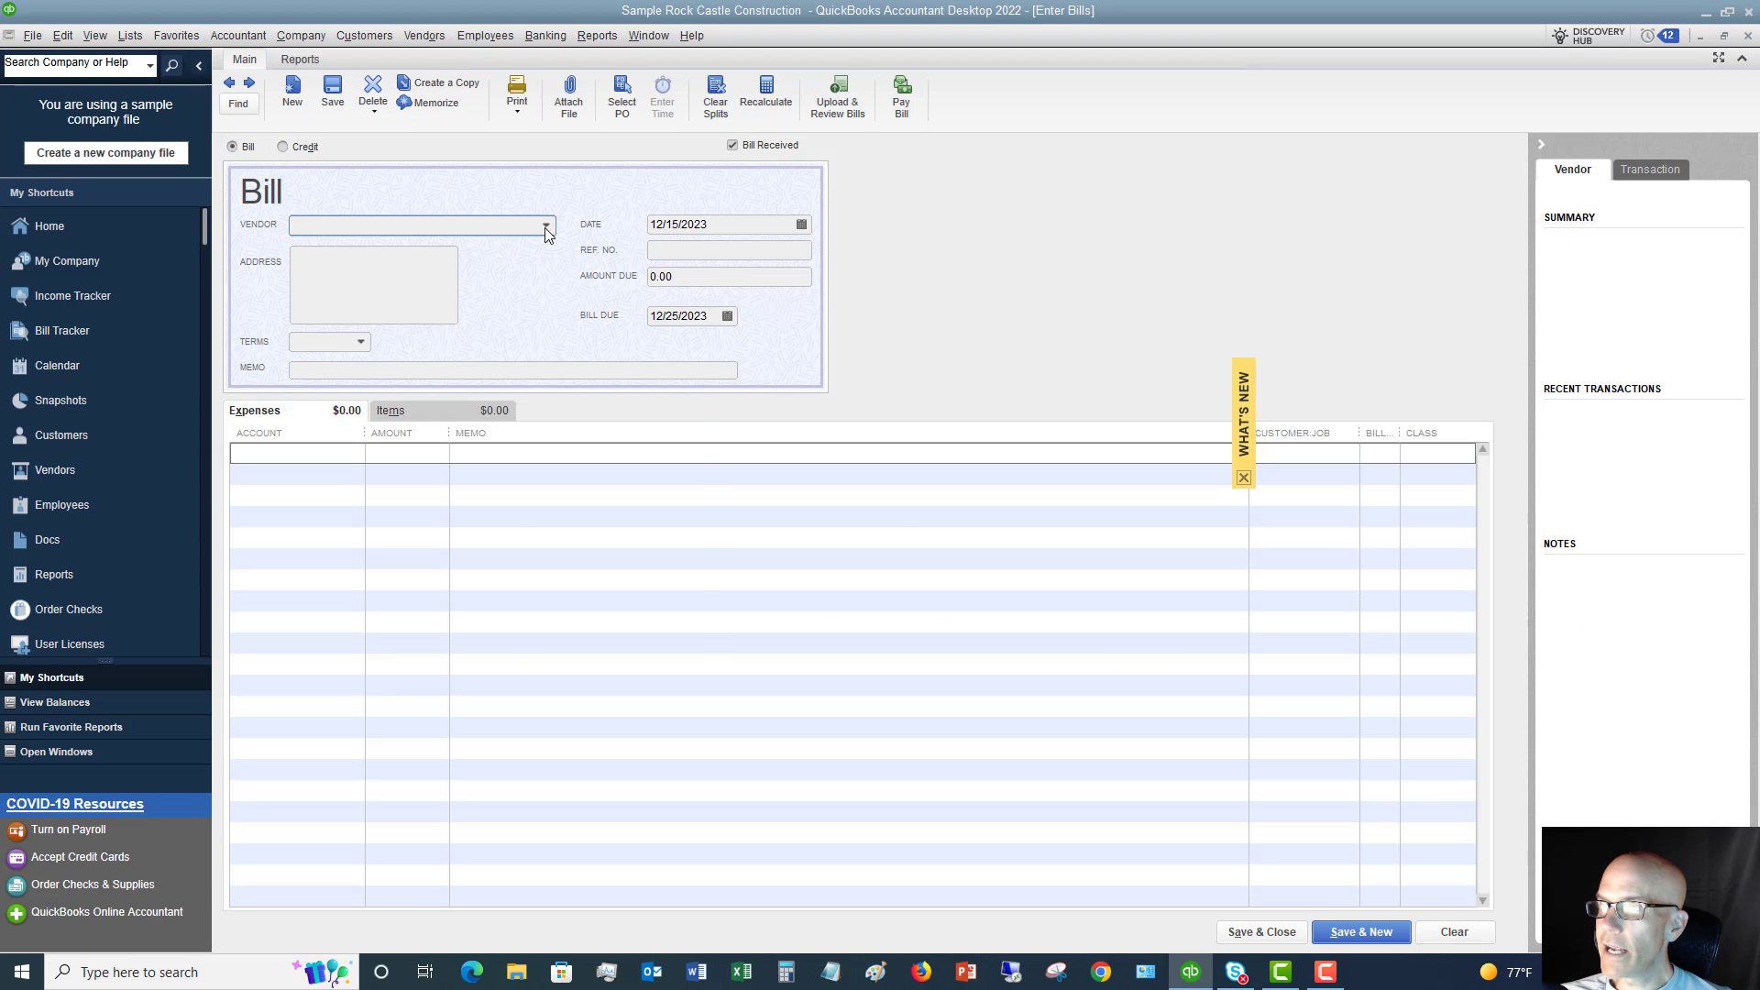
{"action": "left_click", "coordinate": [546, 230]}
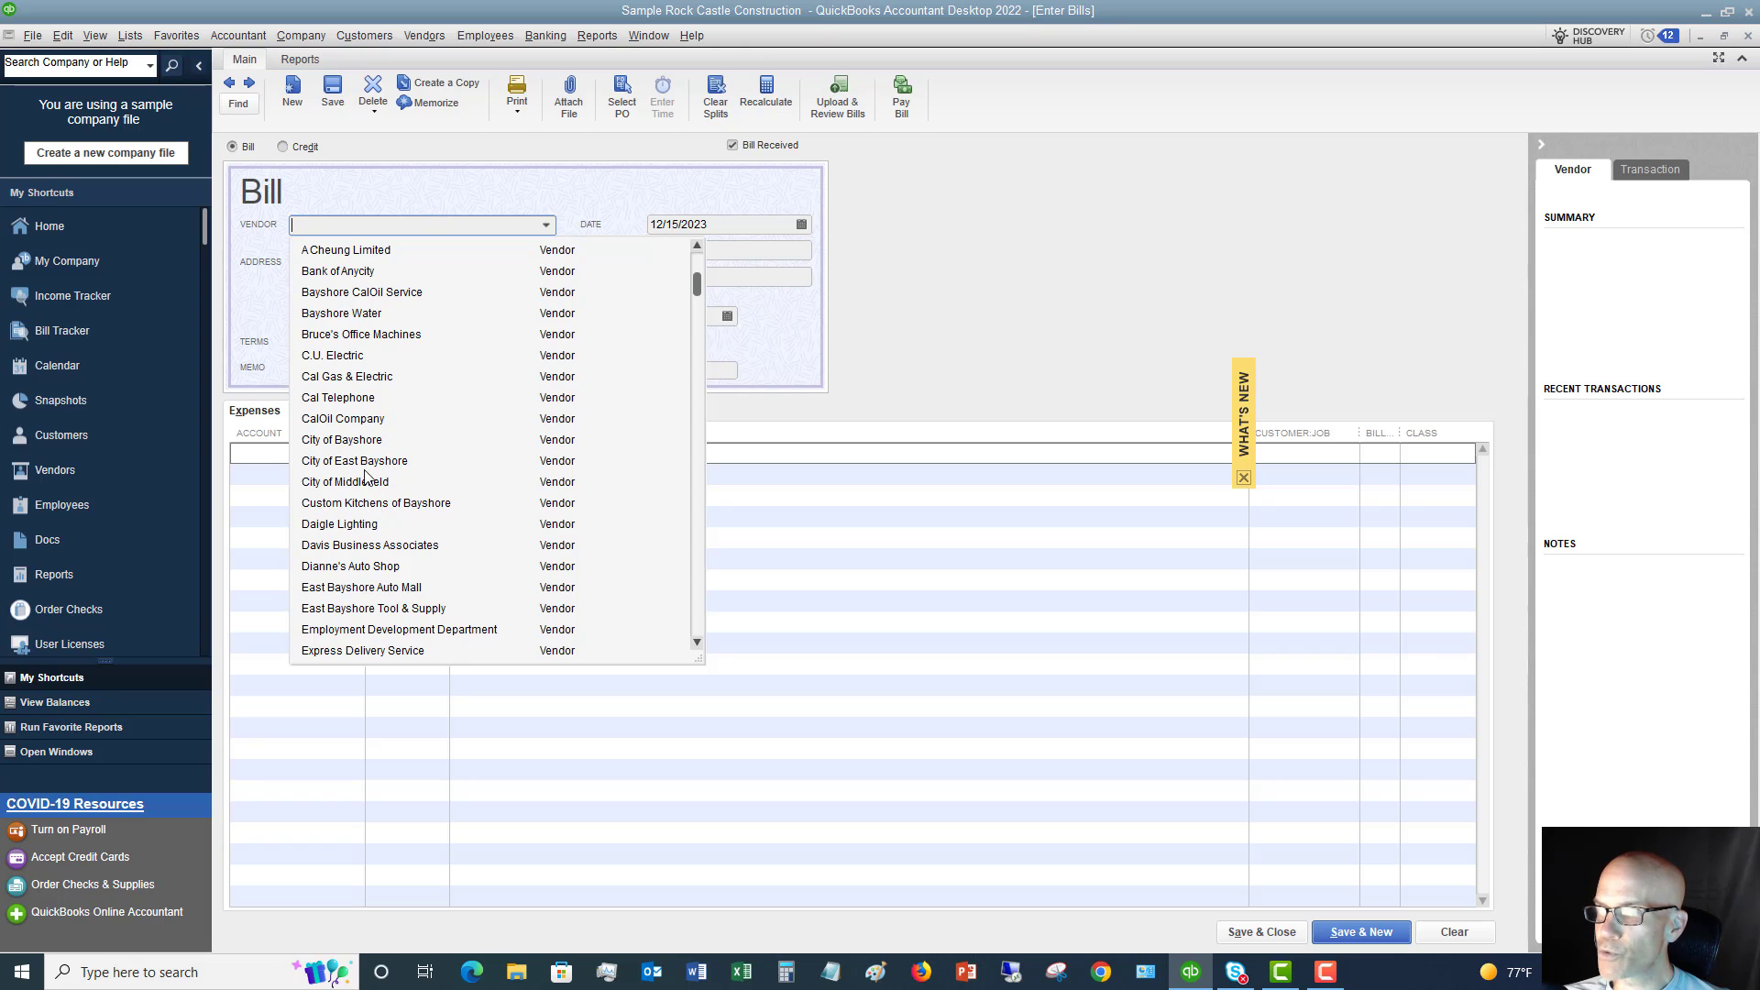
{"action": "left_click", "coordinate": [347, 441]}
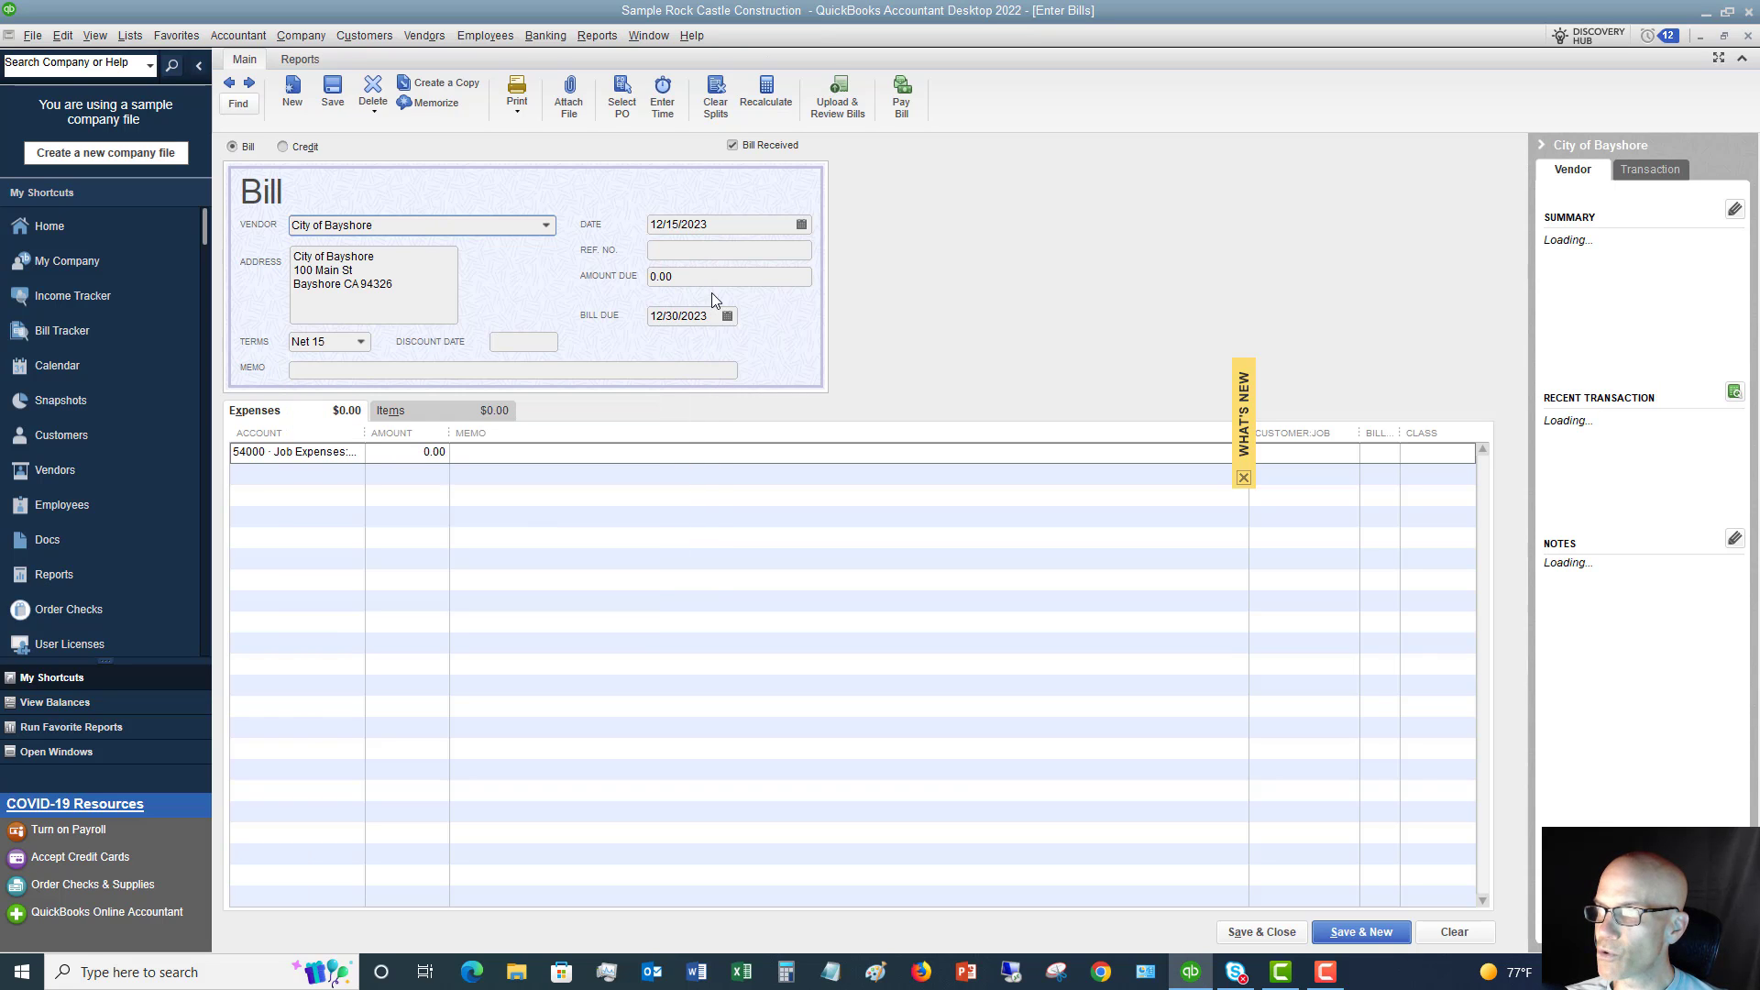
{"action": "left_click", "coordinate": [693, 276]}
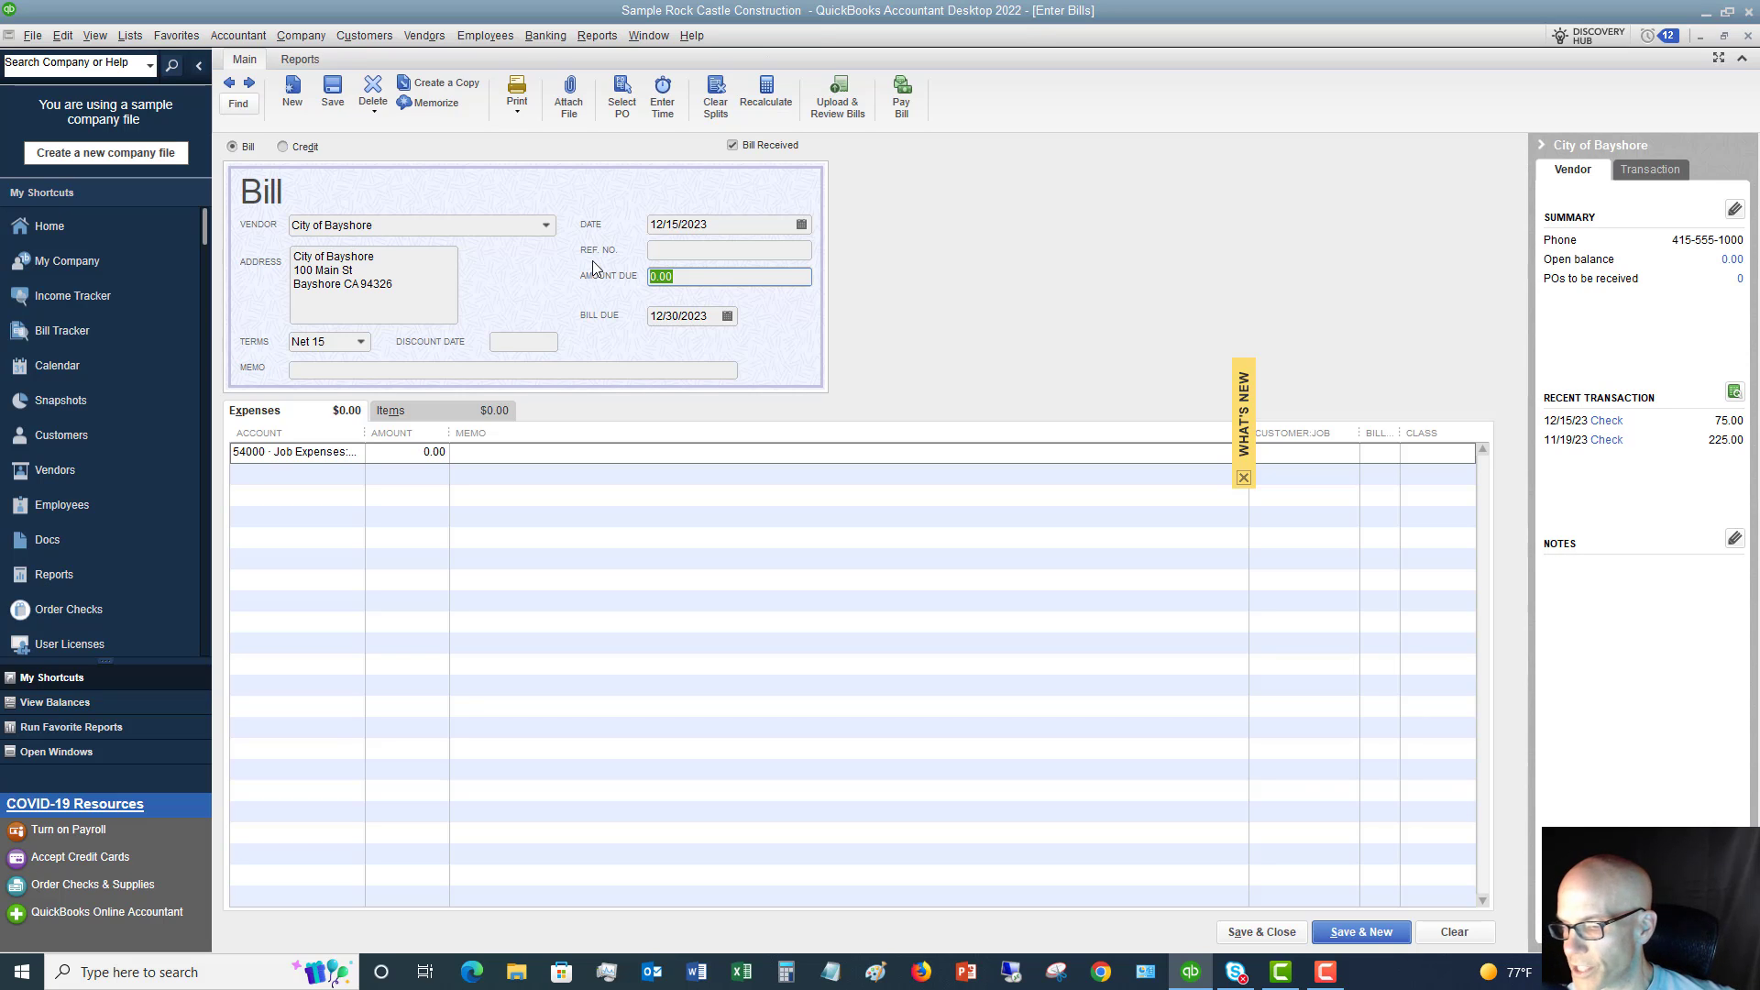
{"action": "type", "text": "56.24"}
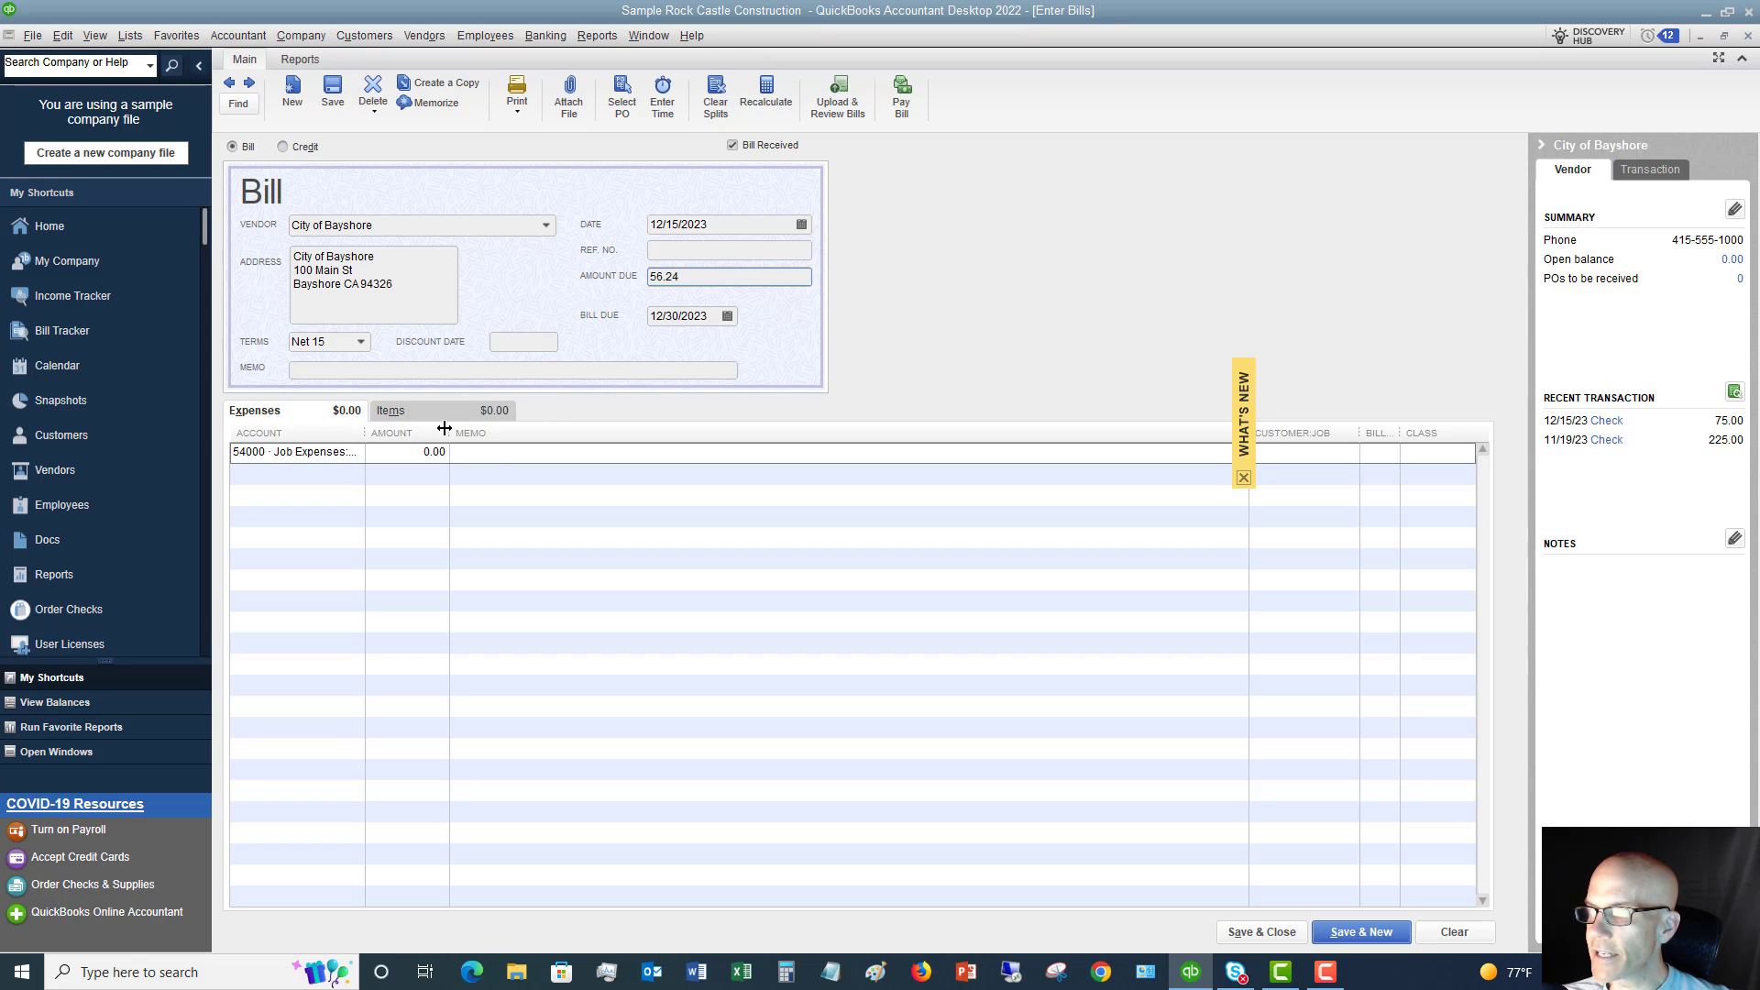
Step: Change the first 54000 expense line amount to 50
{"action": "left_click", "coordinate": [319, 453]}
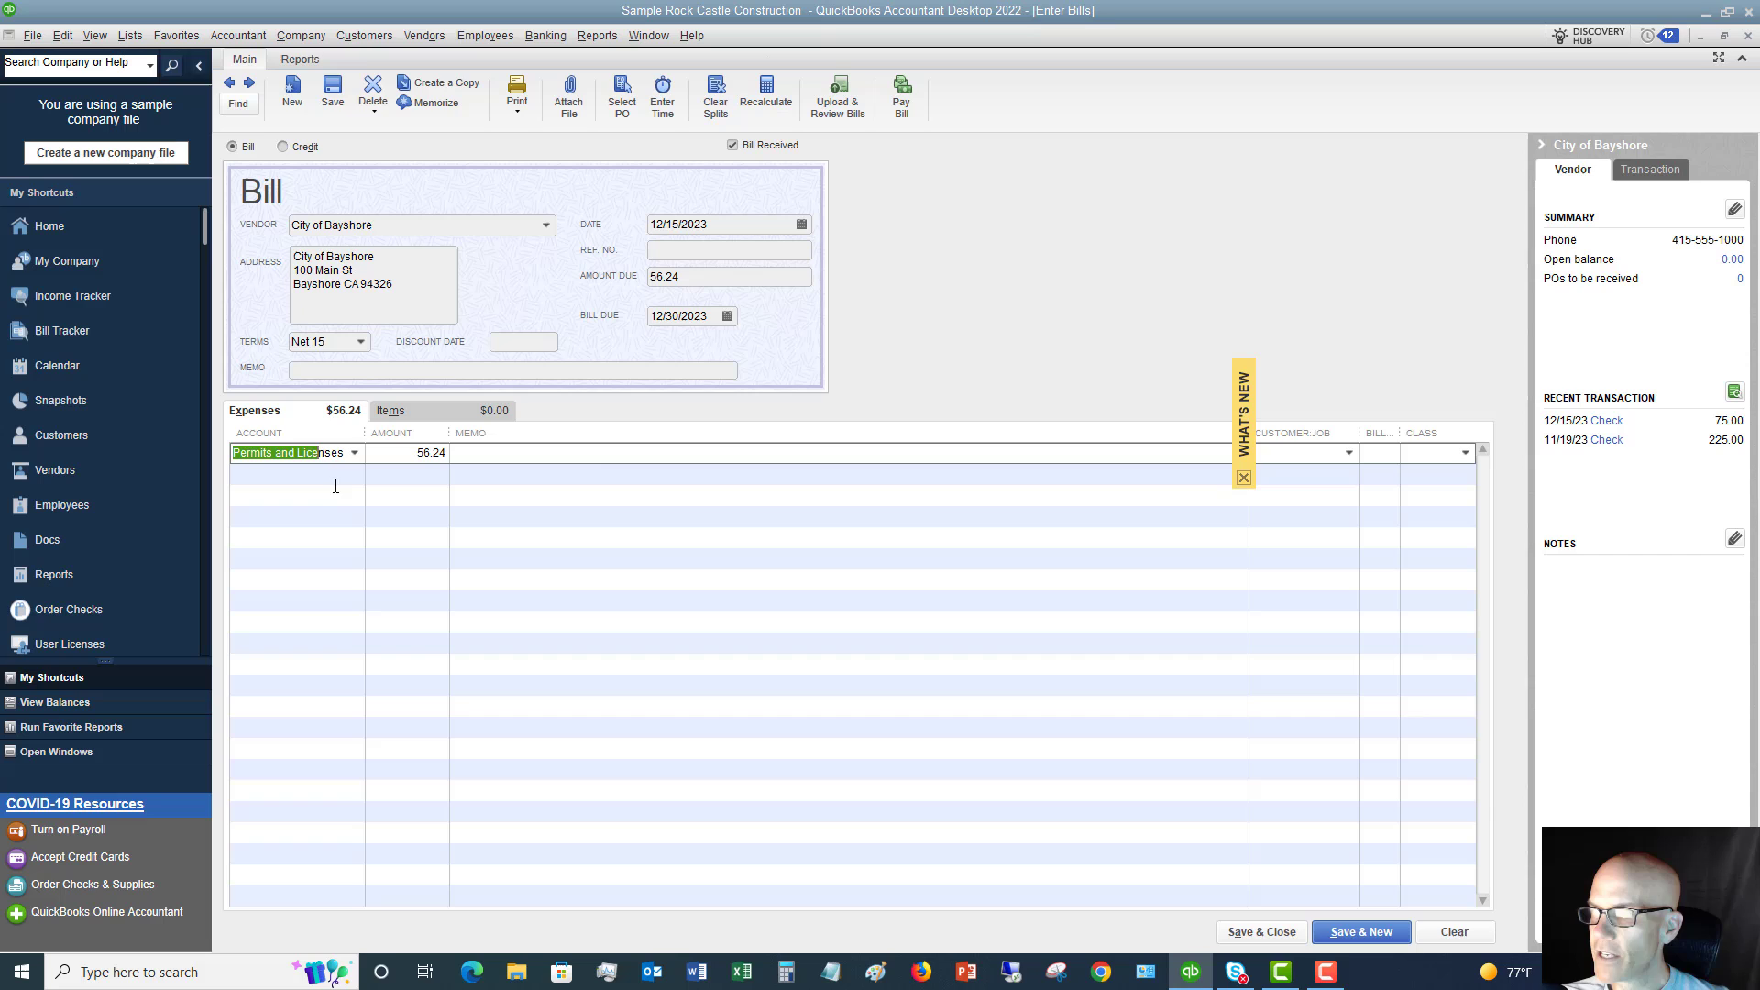
{"action": "left_click", "coordinate": [404, 455]}
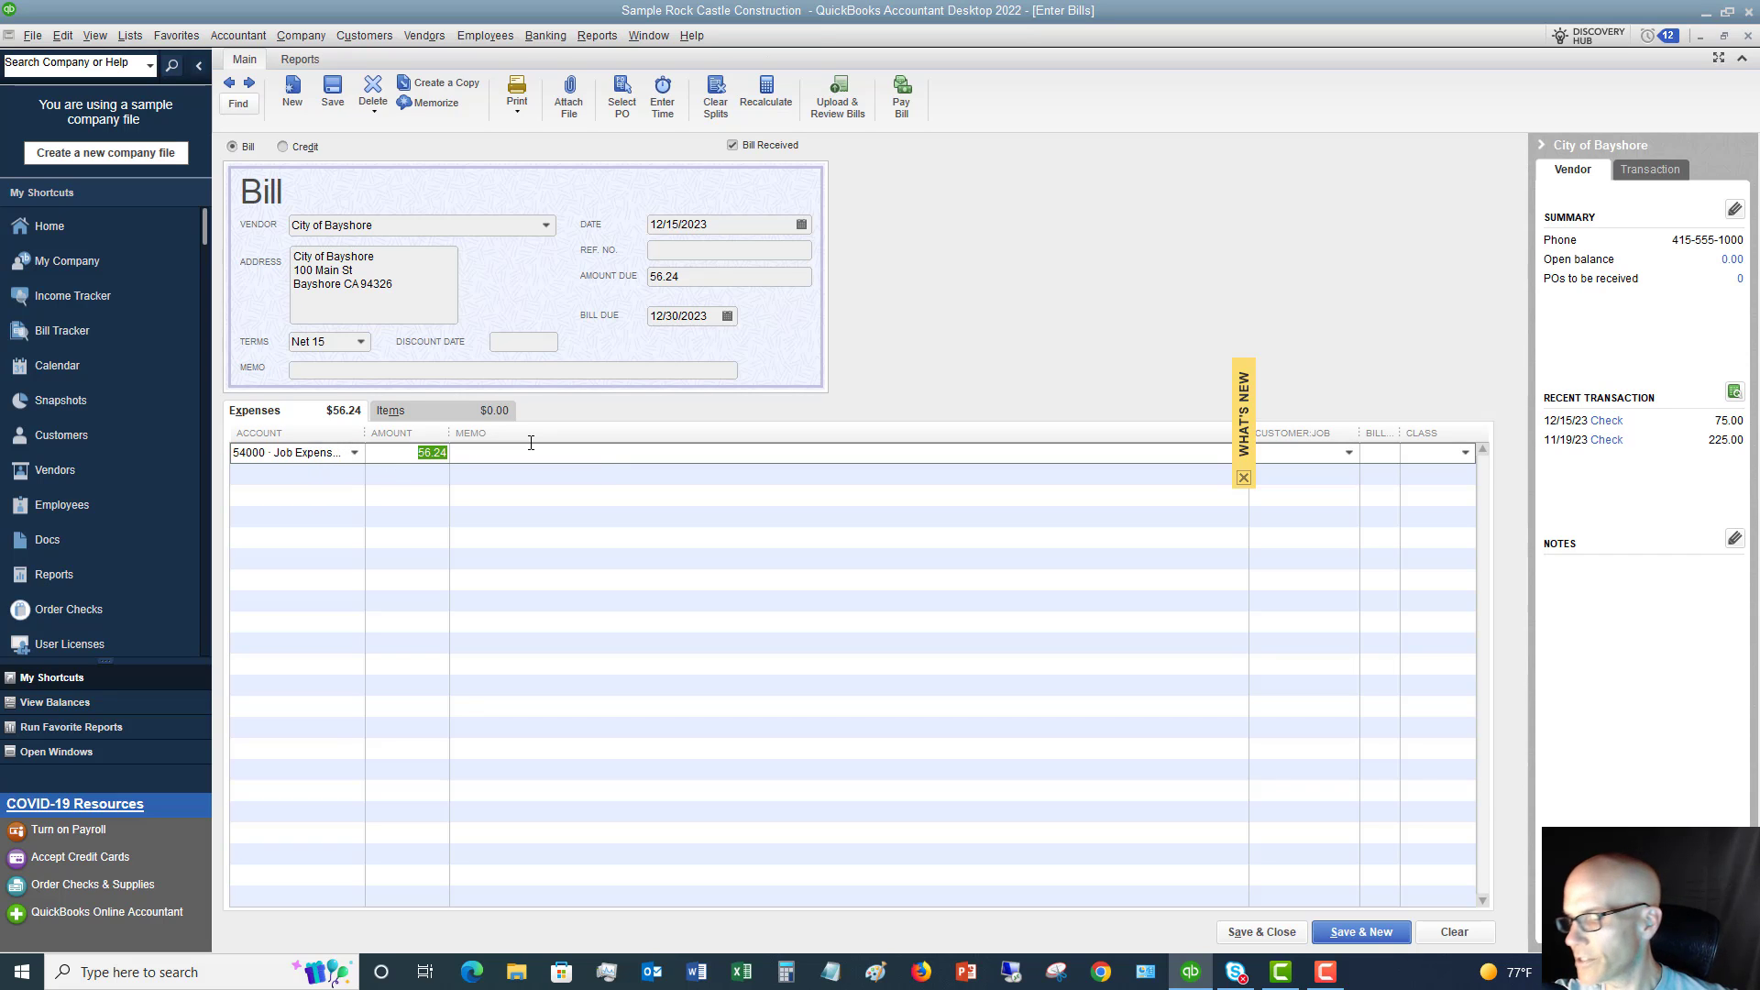
{"action": "type", "text": "50."}
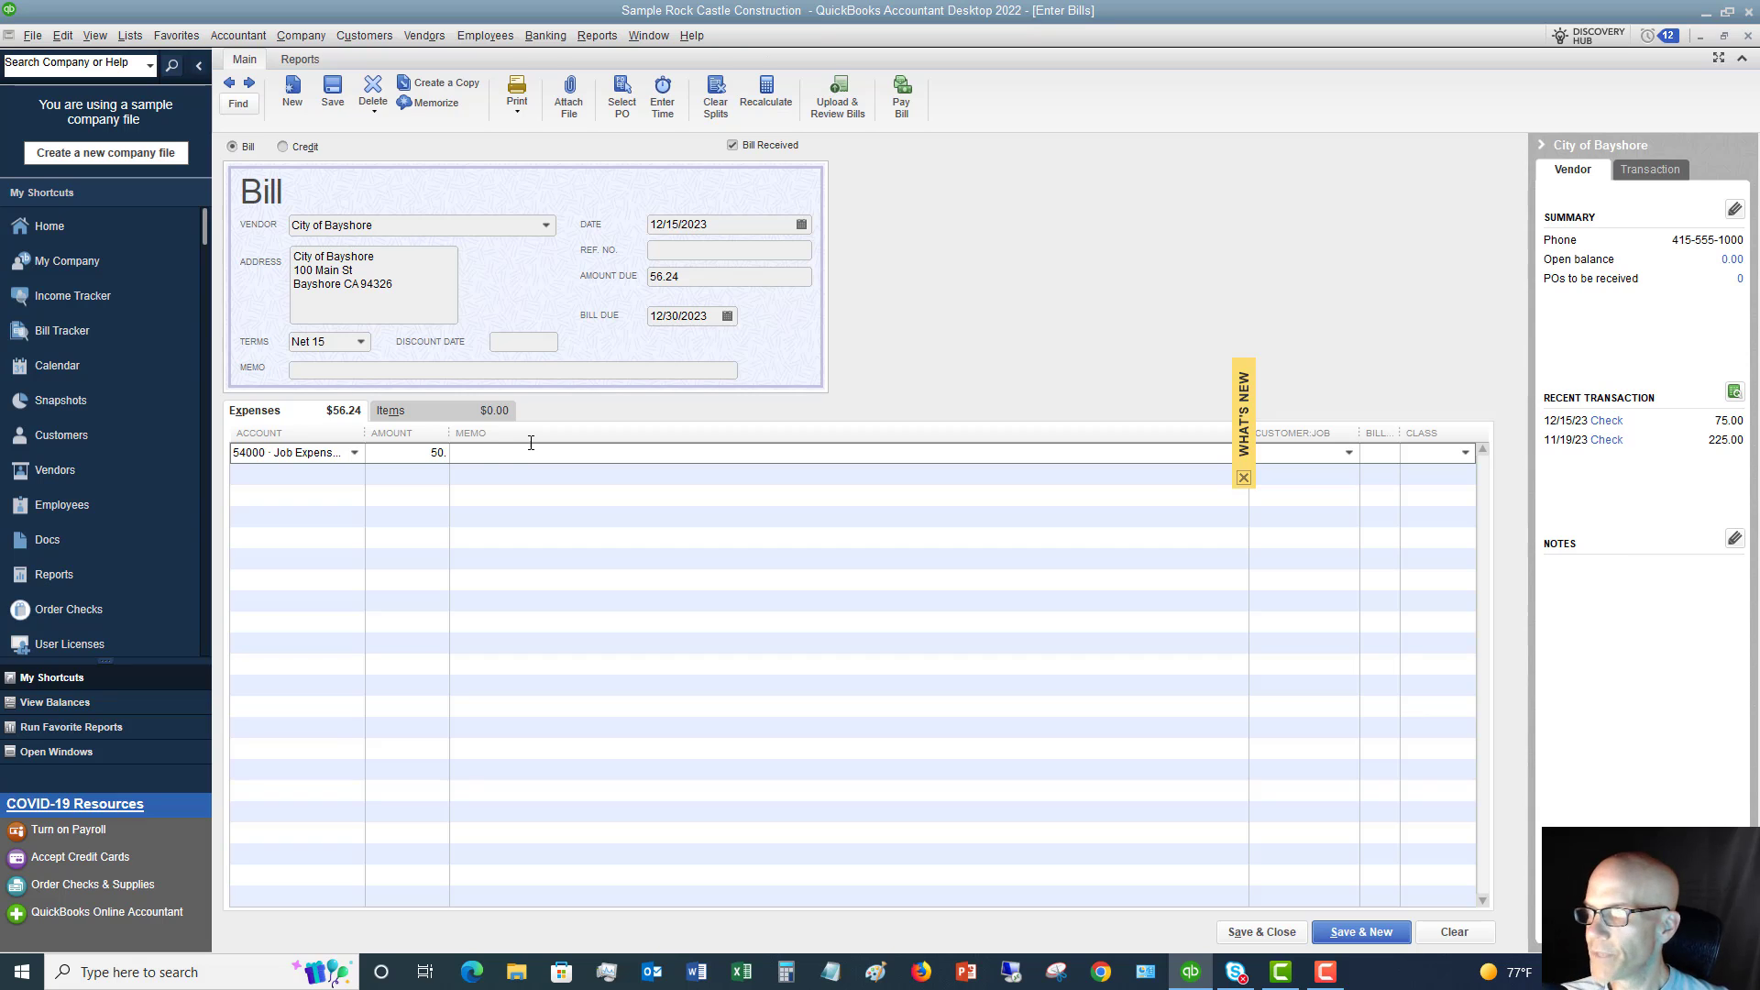
{"action": "key", "text": "BackSpace"}
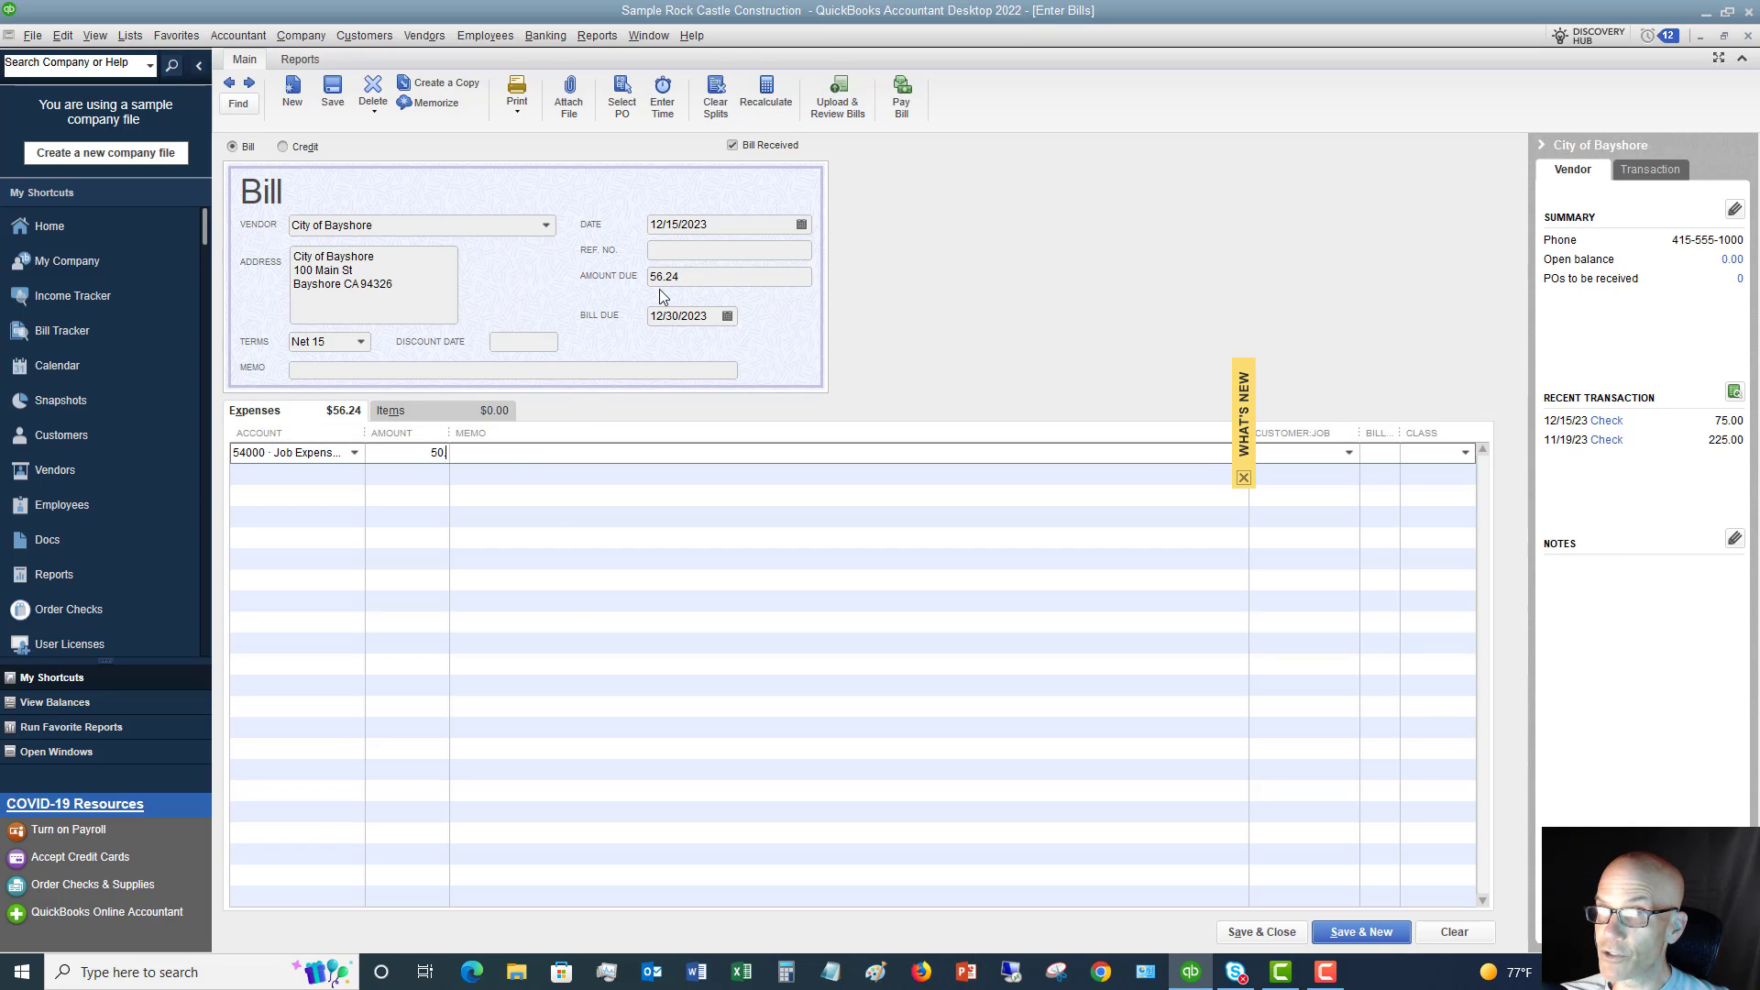
Step: Charge the remaining 6.24 to 62400 Interest Expense and save the City of Bayshore bill
{"action": "left_click", "coordinate": [357, 476]}
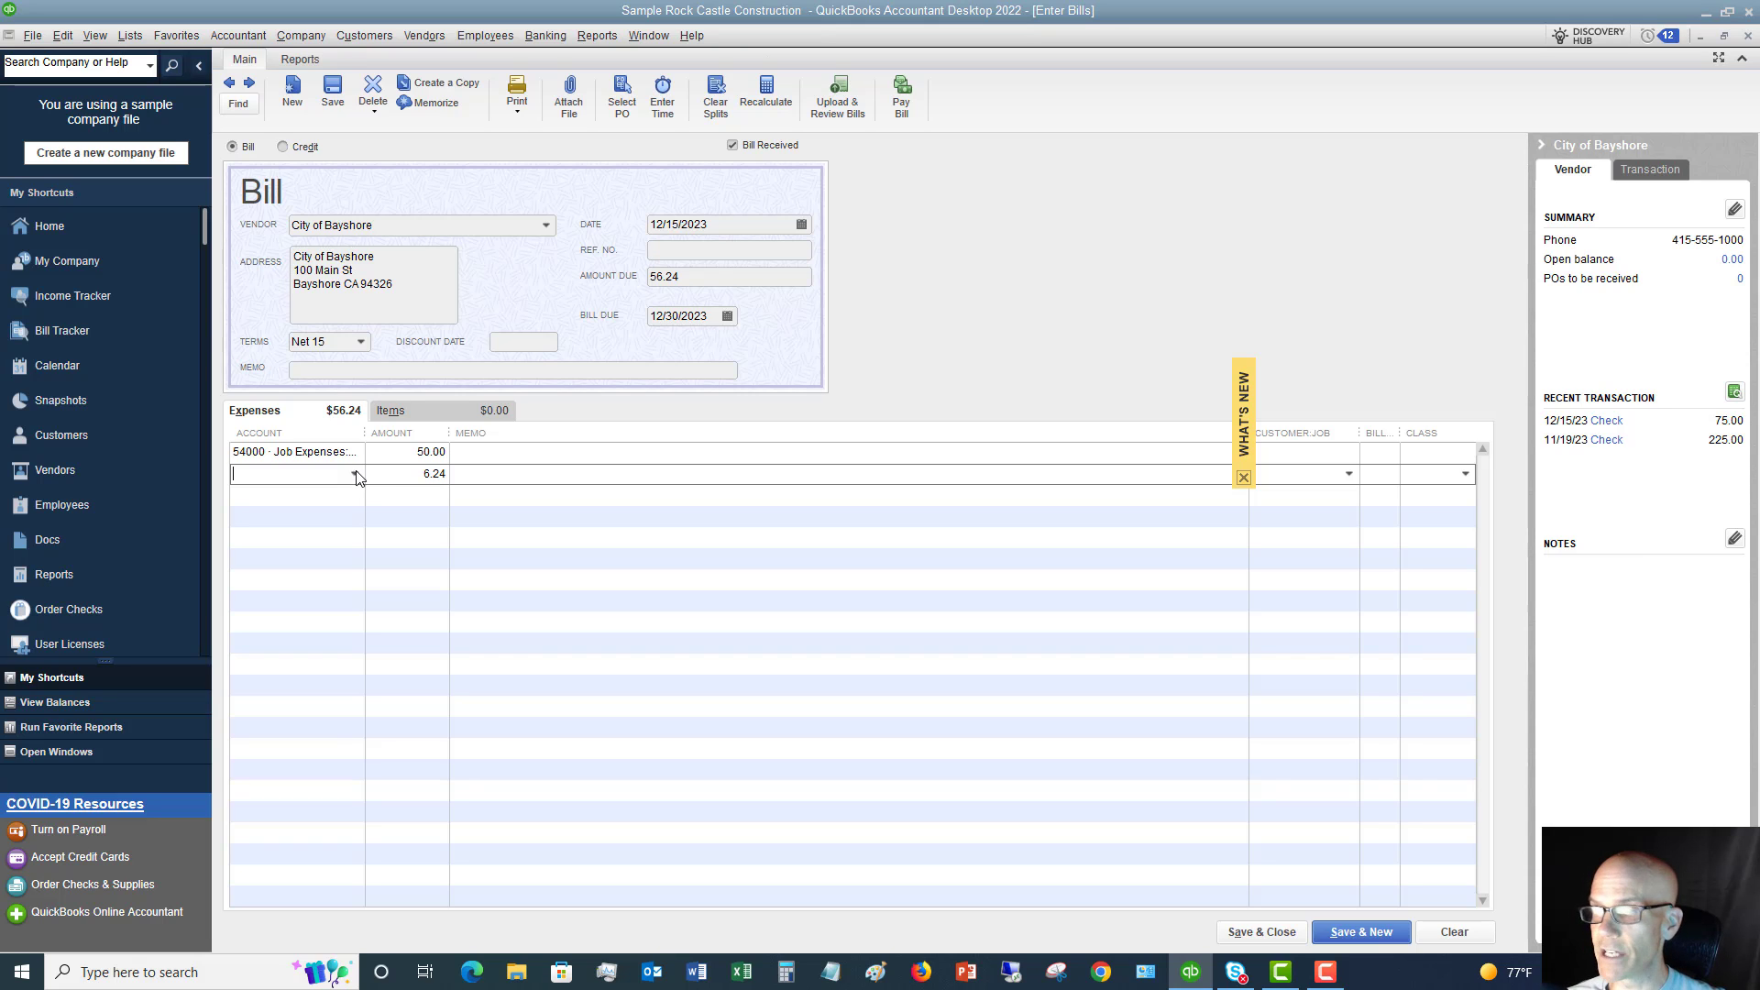
{"action": "left_click", "coordinate": [354, 474]}
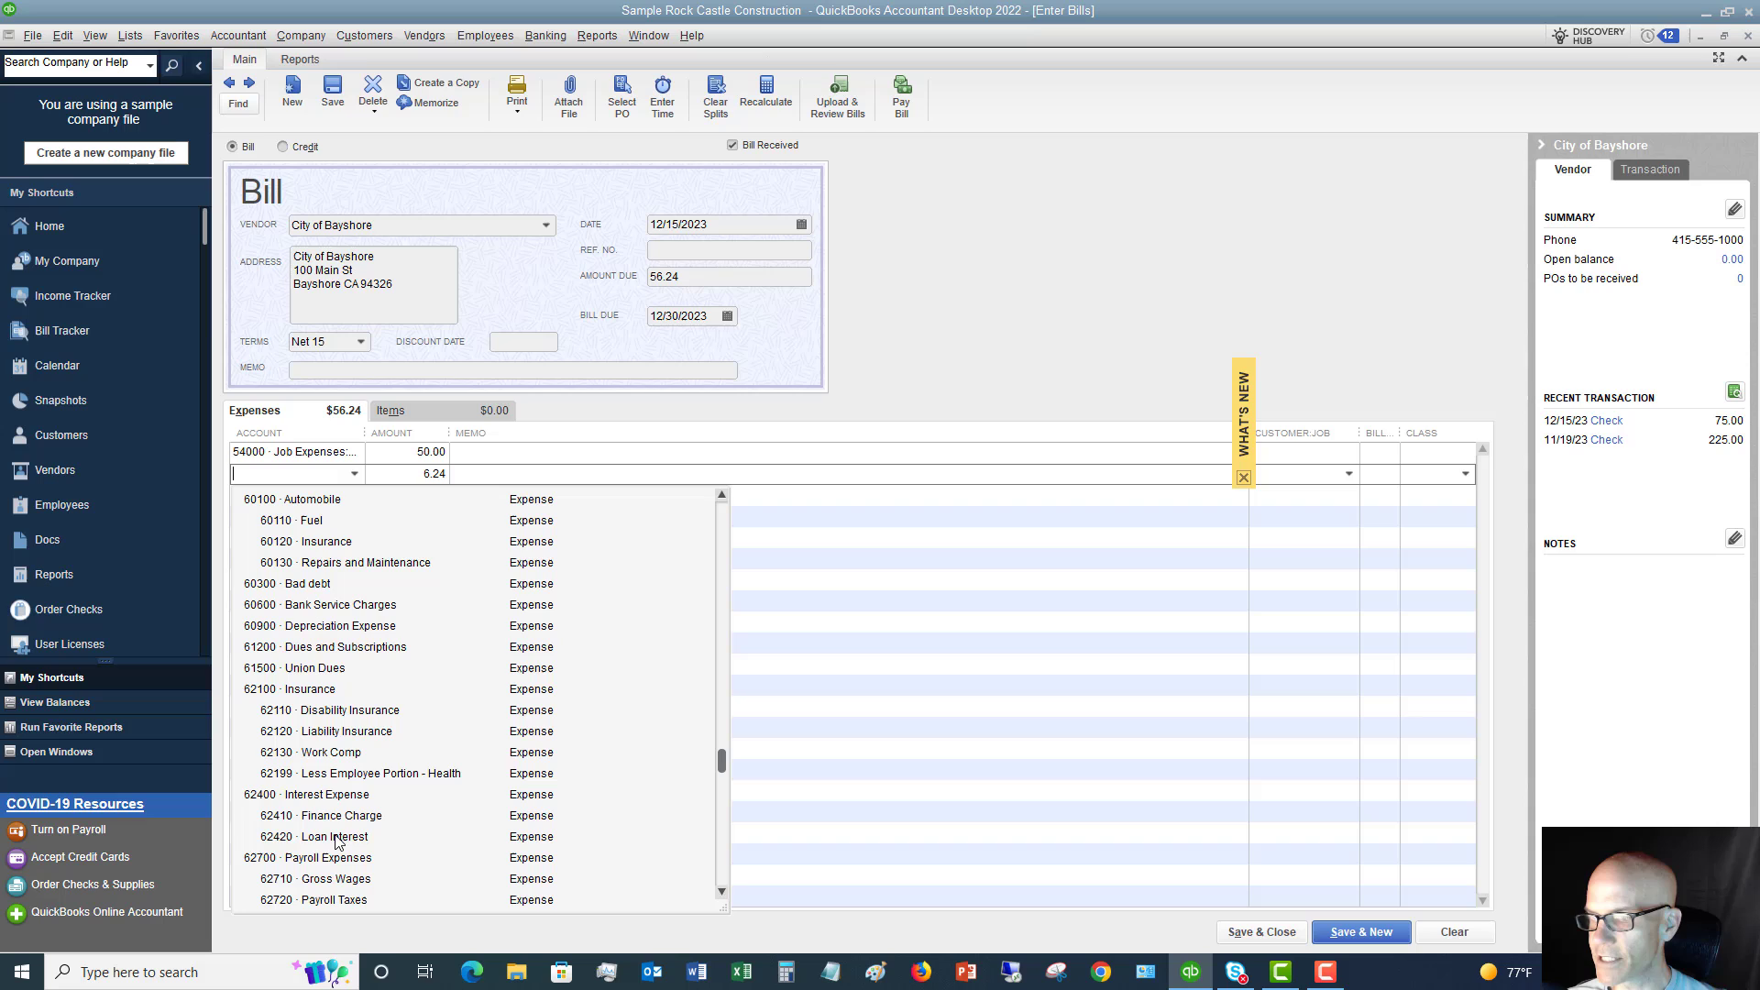
{"action": "left_click", "coordinate": [336, 797]}
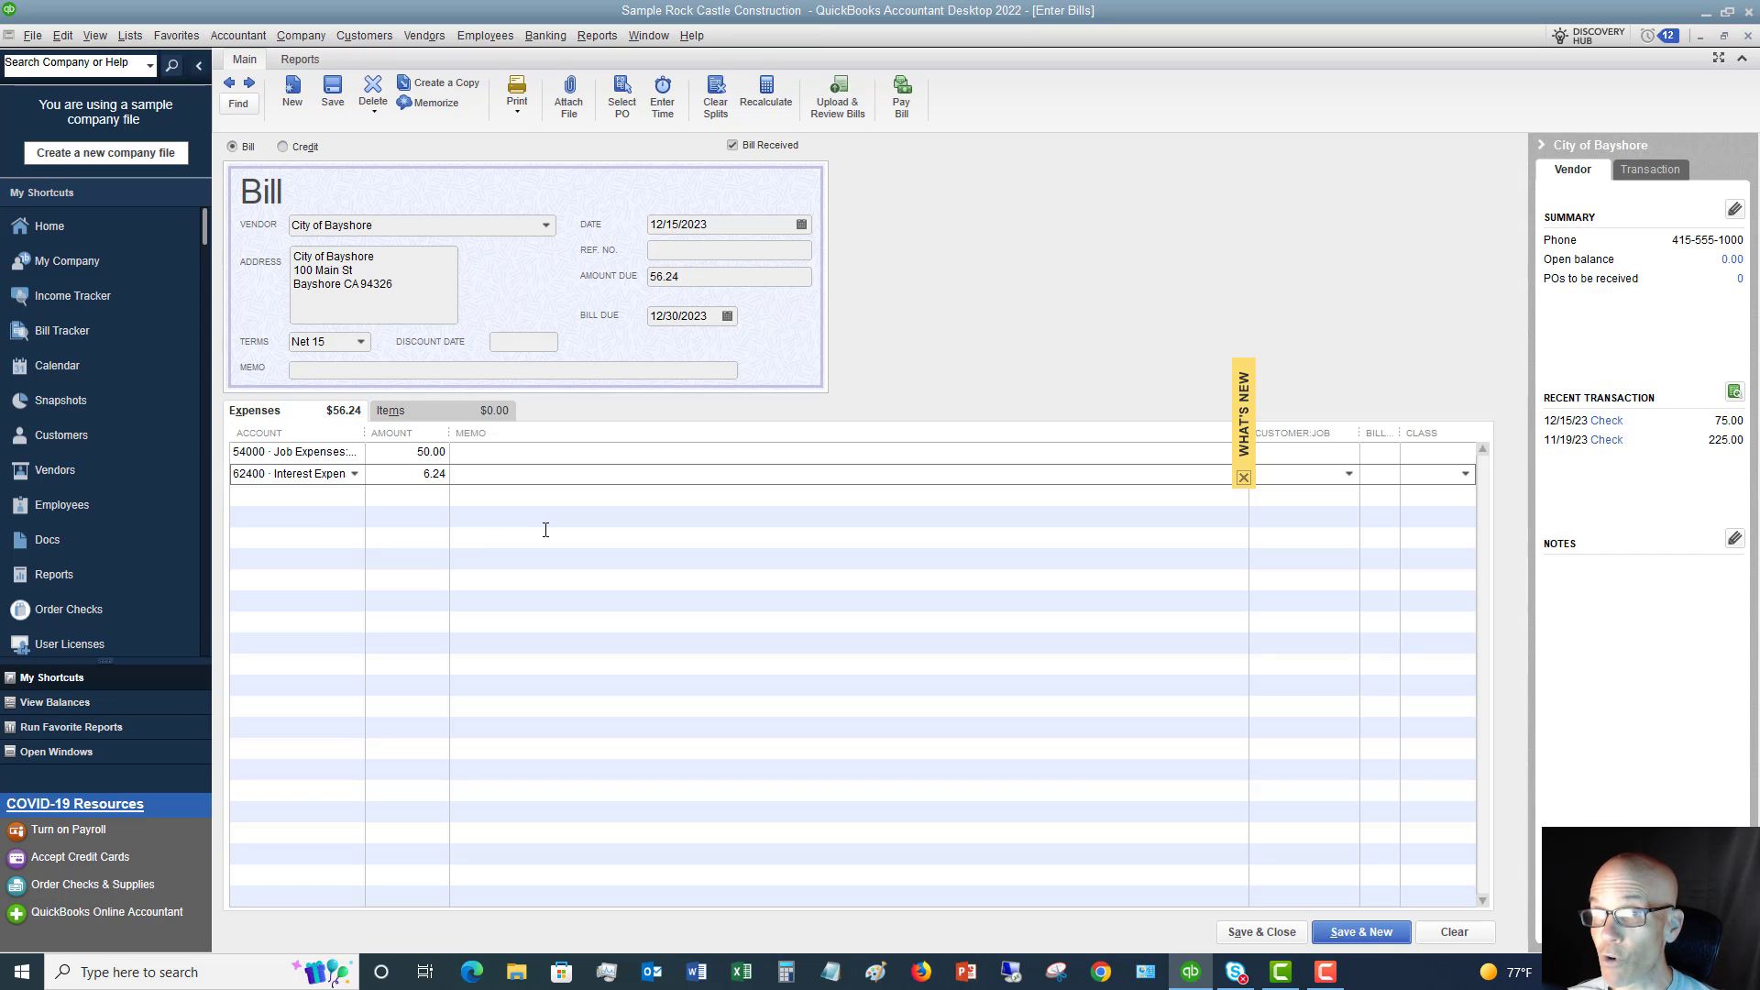
{"action": "left_click", "coordinate": [1263, 931]}
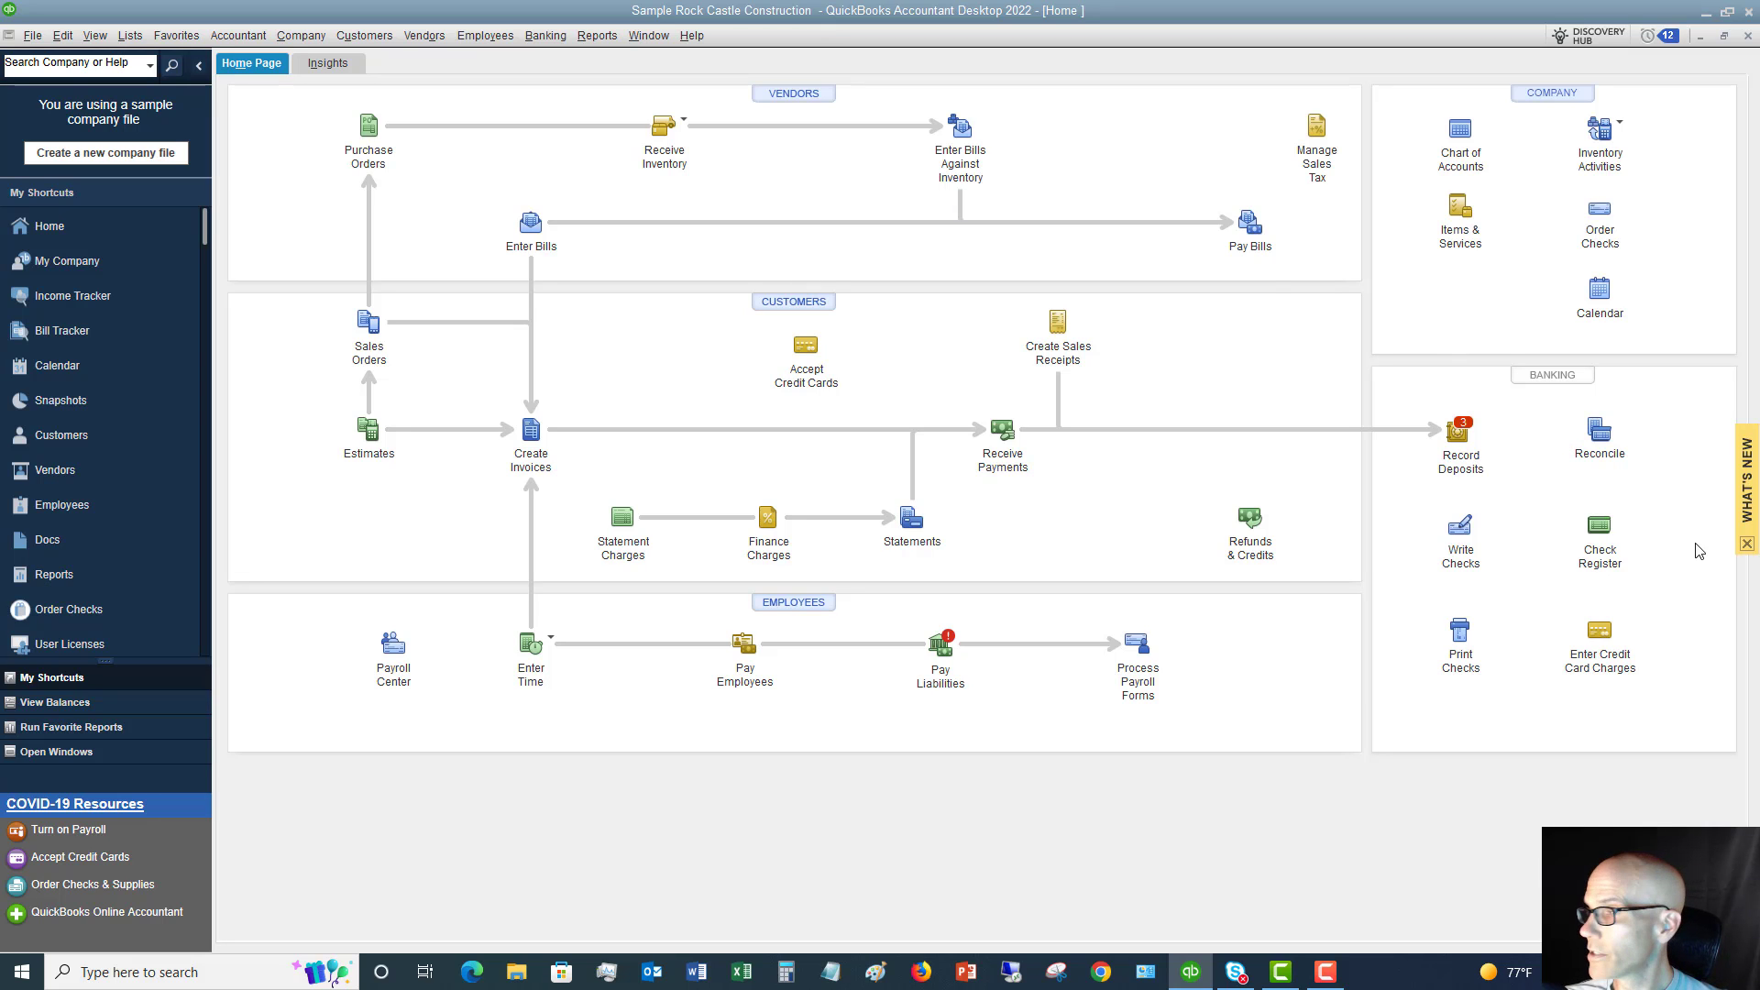
Step: Open the 10100 Checking register via Check Register on the Home page
{"action": "left_click", "coordinate": [1599, 529]}
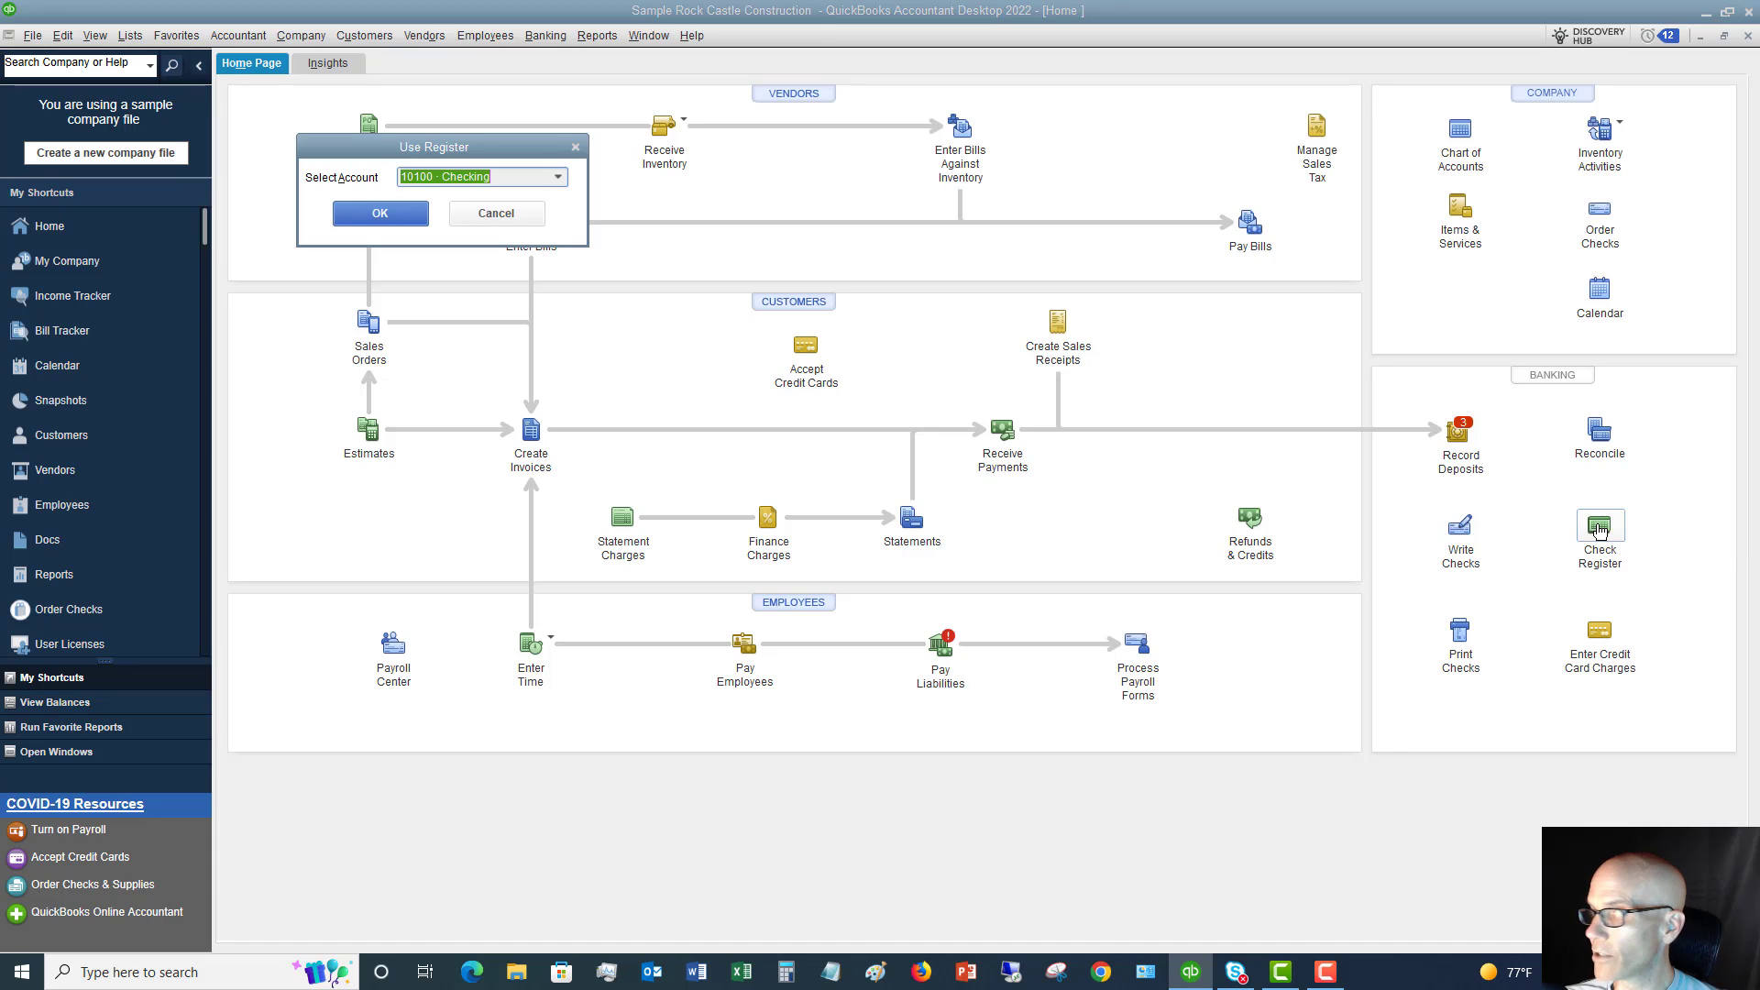
{"action": "left_click", "coordinate": [417, 223]}
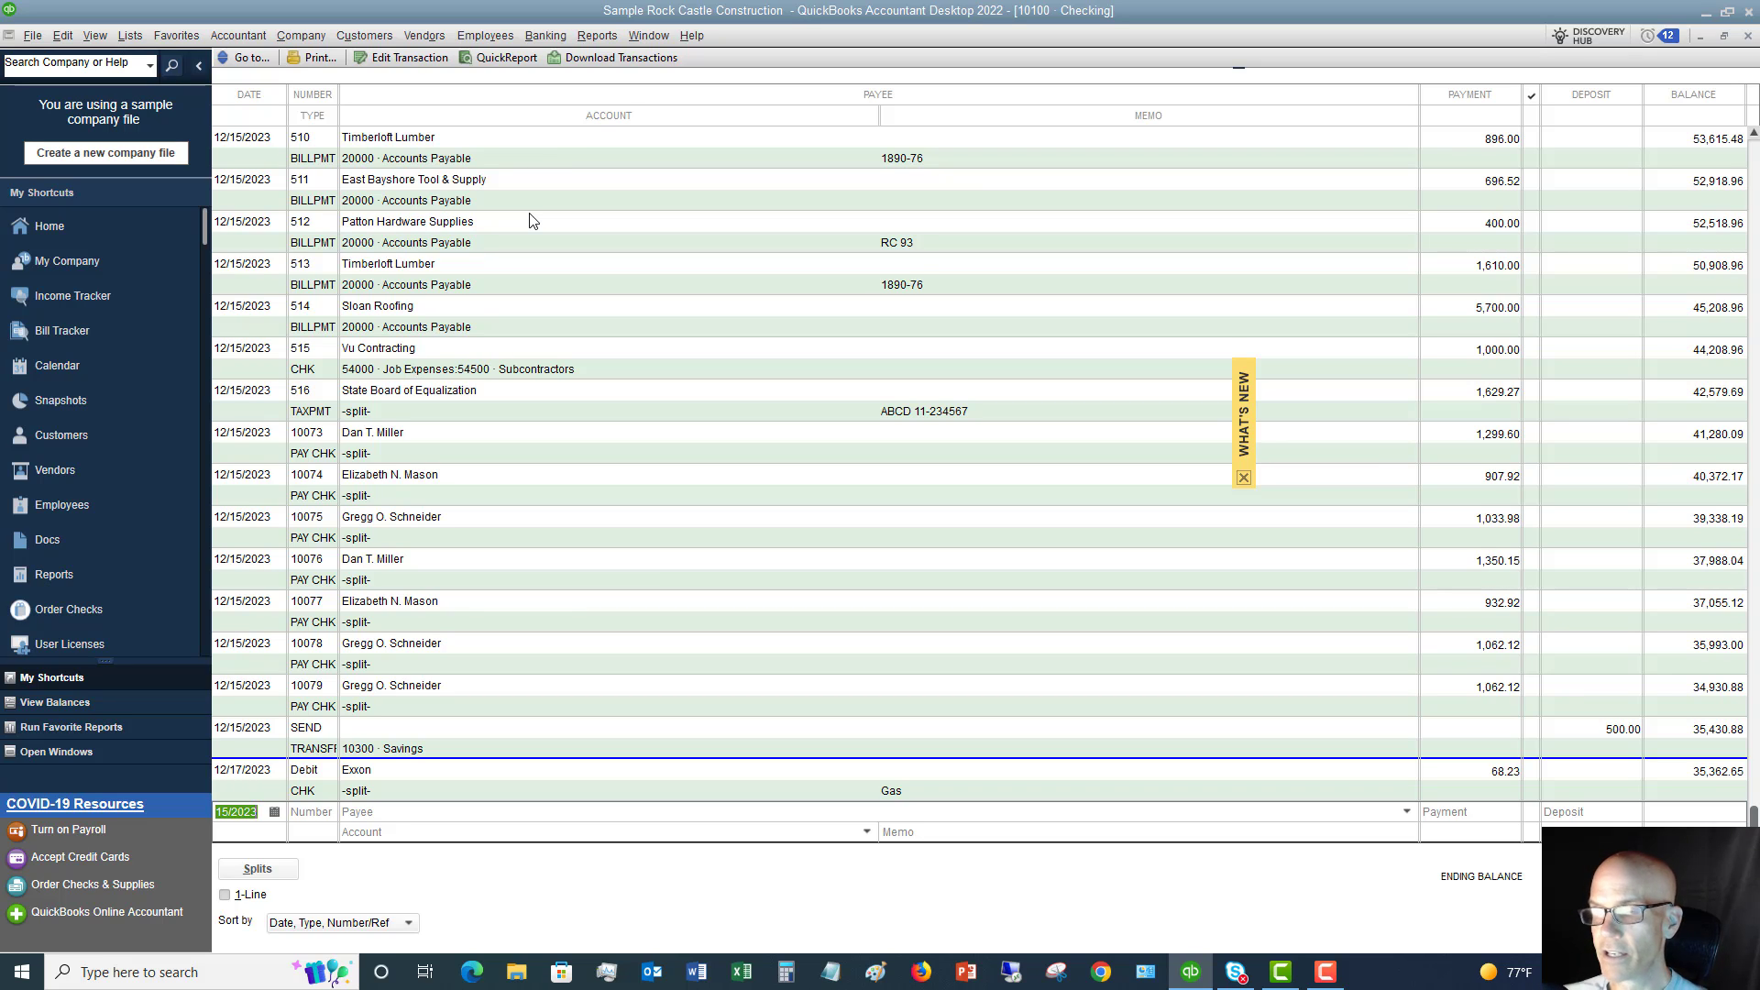
Step: Enter a debit to Office Depot, Quick Added as a vendor, with a 152.36 payment
{"action": "key", "text": "Tab"}
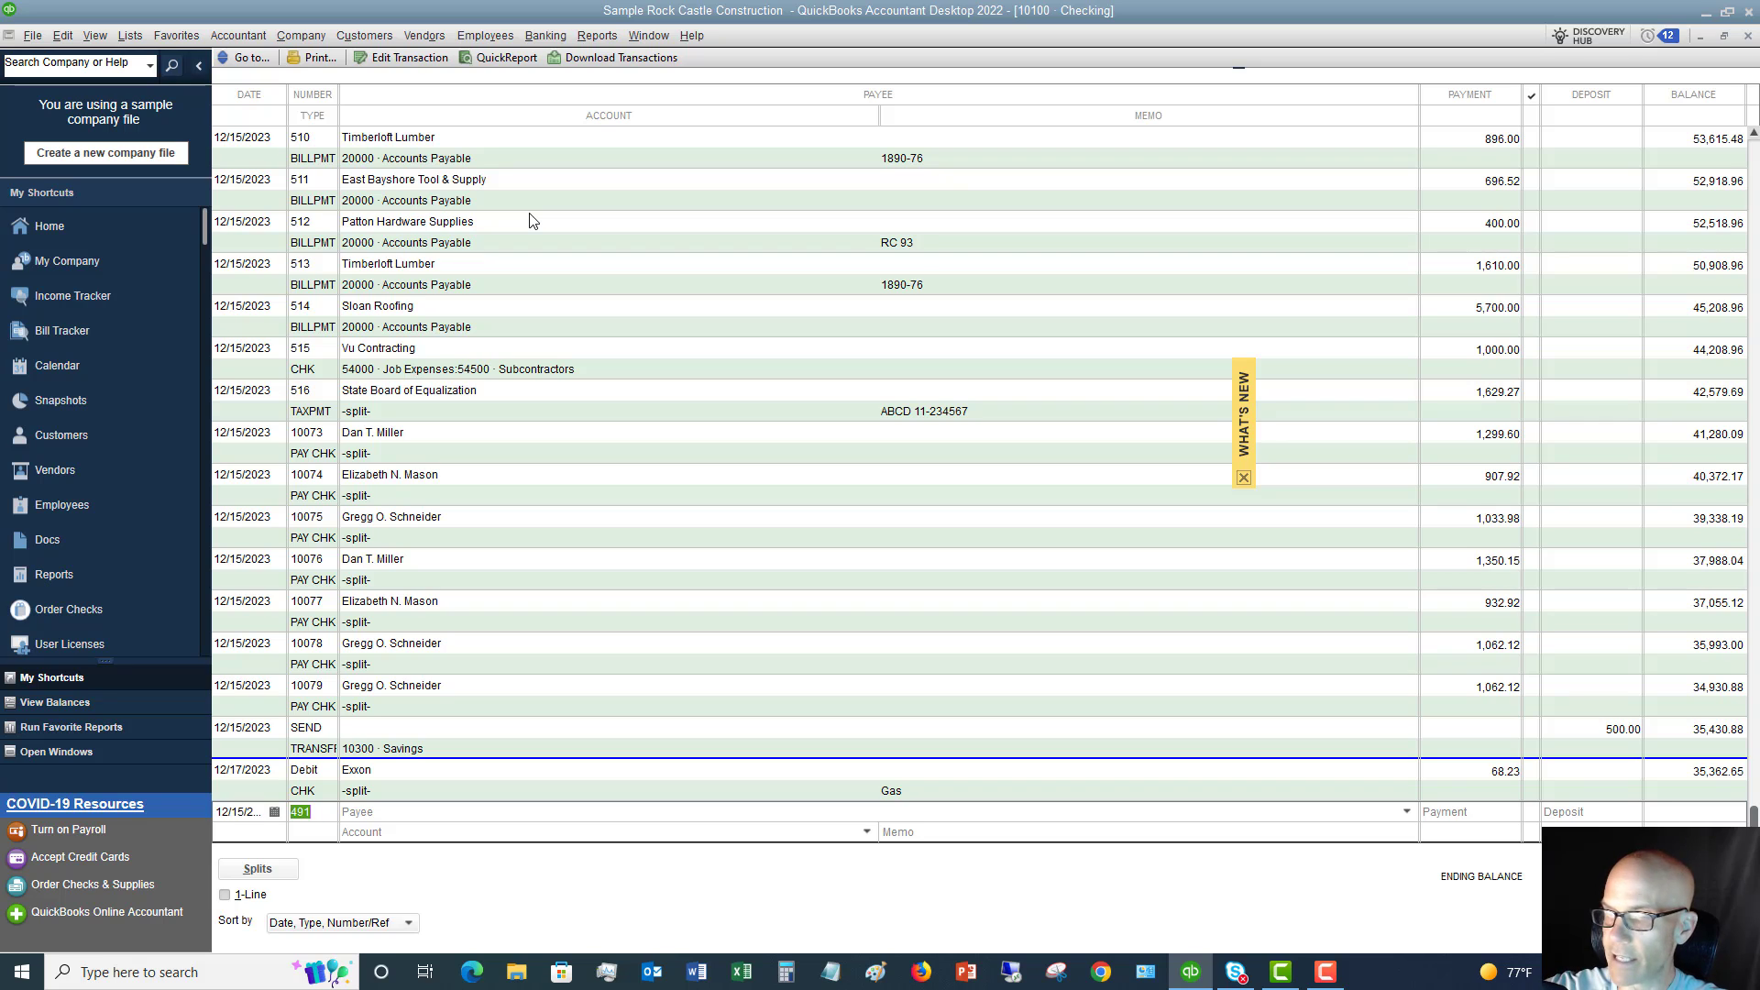
{"action": "type", "text": "debit"}
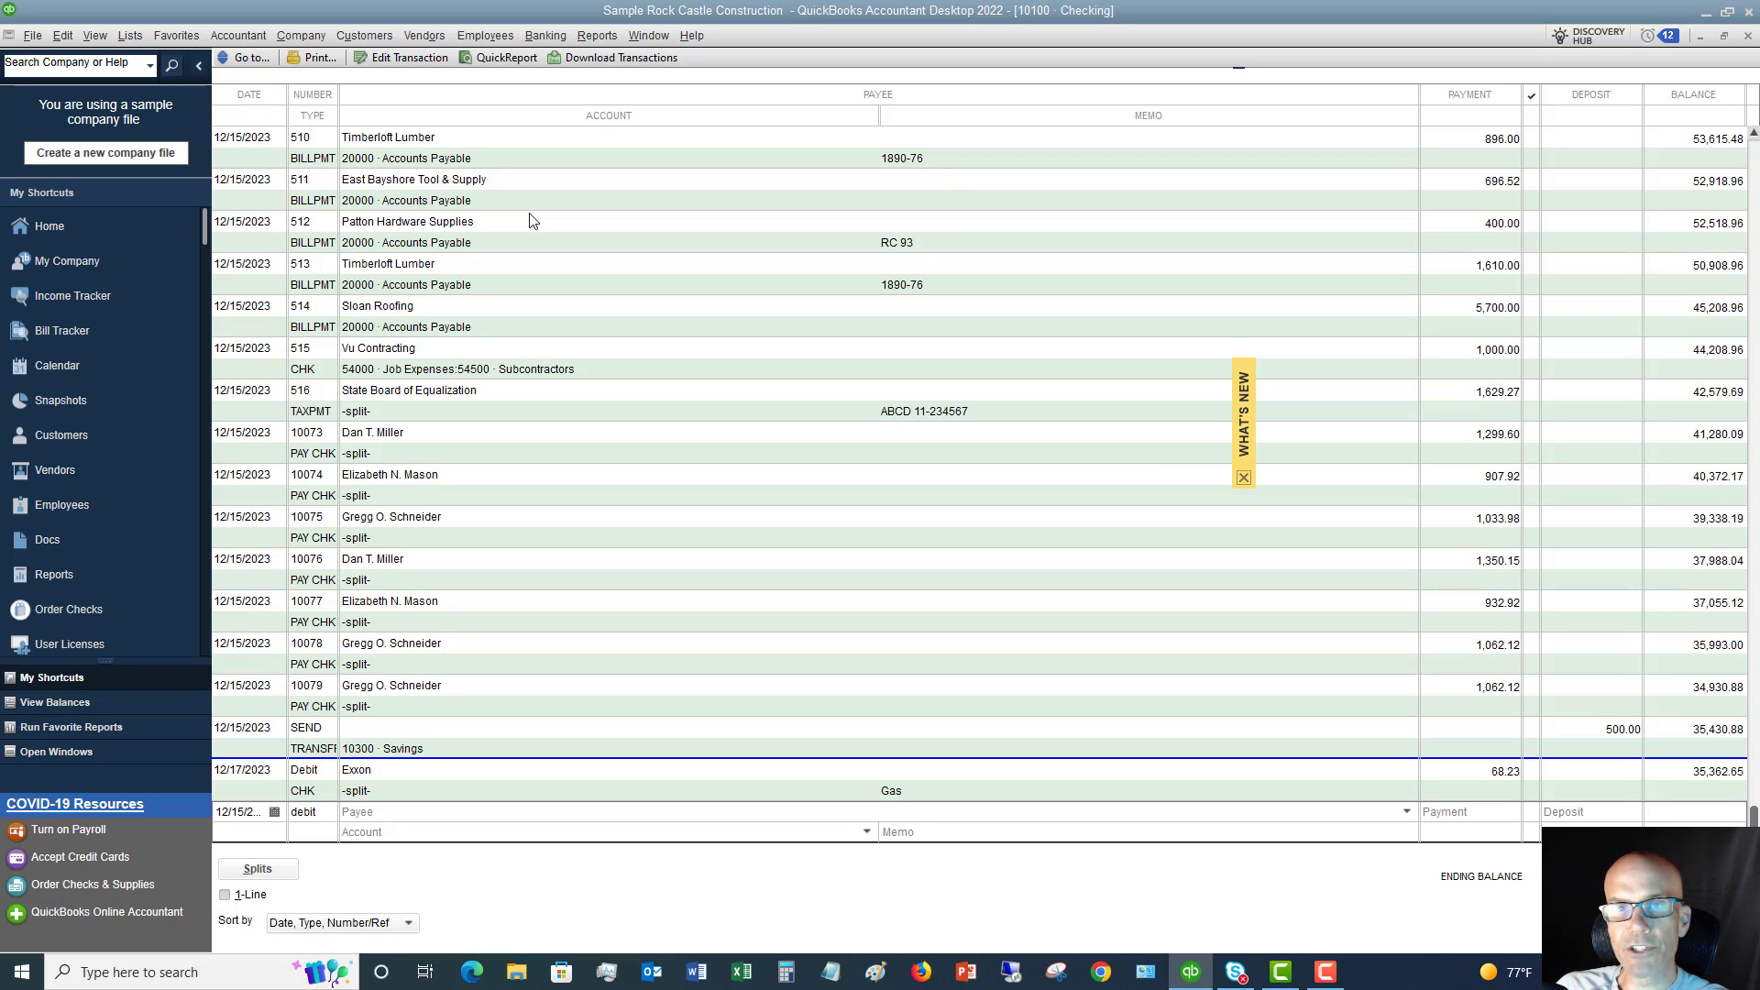
{"action": "key", "text": "Tab"}
{"action": "type", "text": "Ecker Designs:Off"}
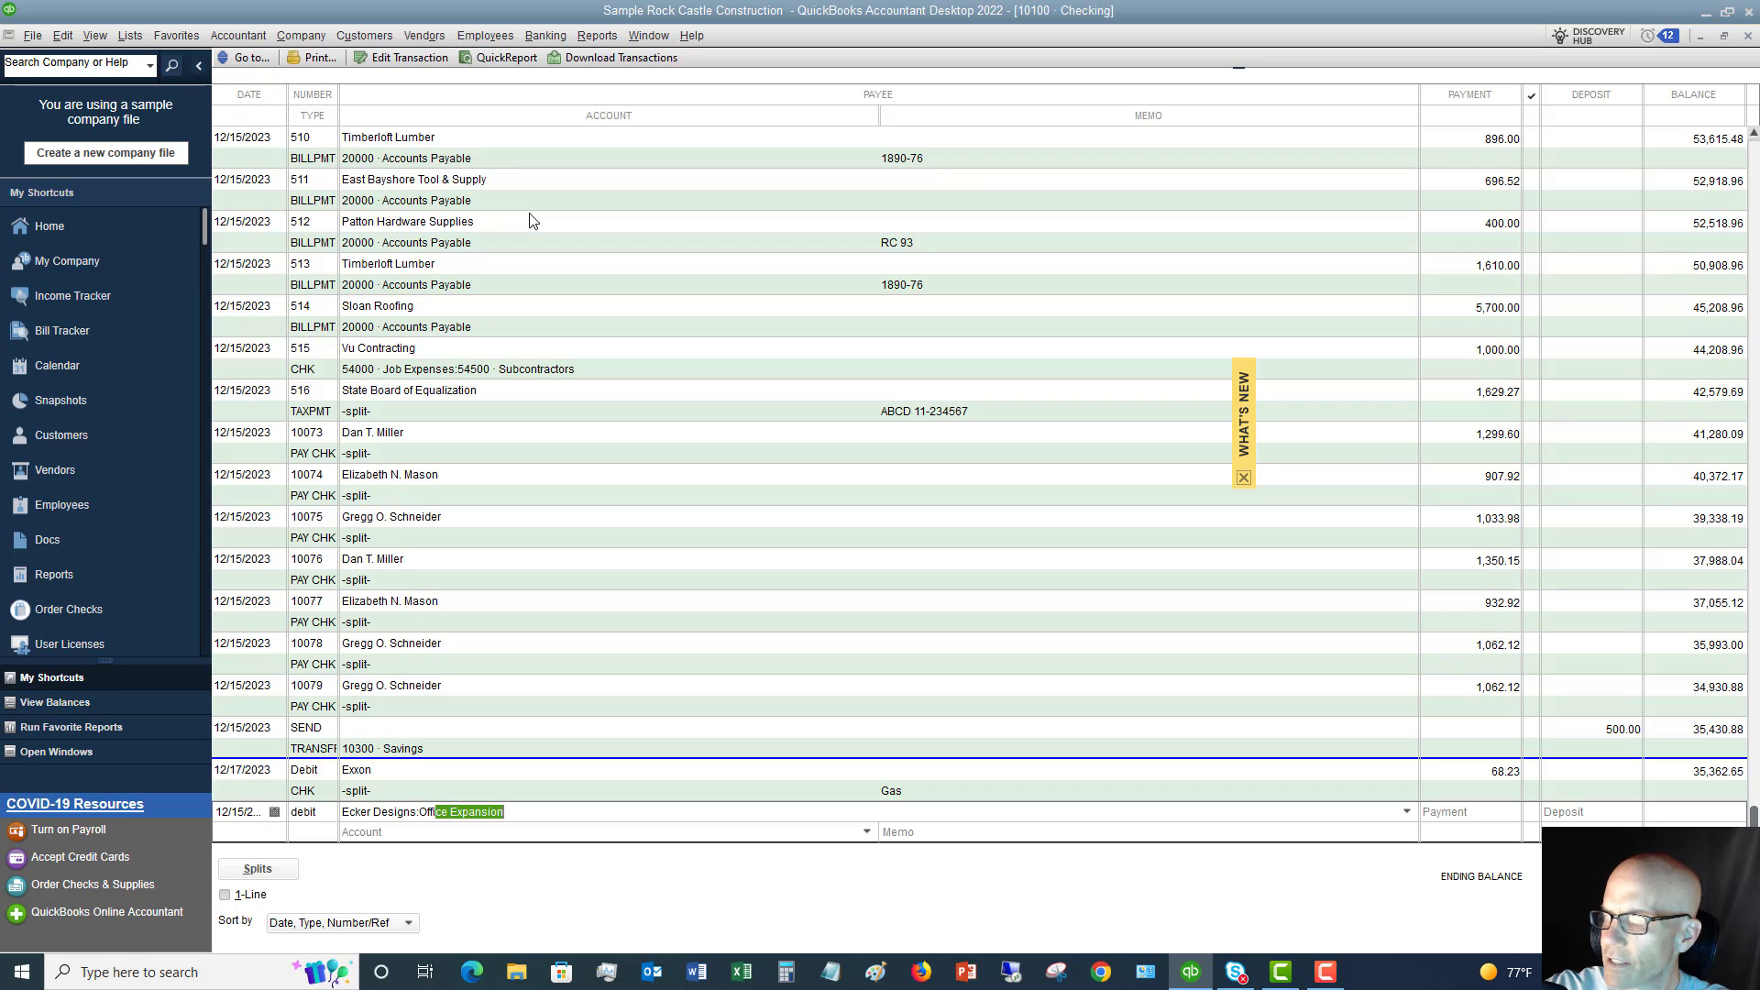
{"action": "type", "text": "ice d"}
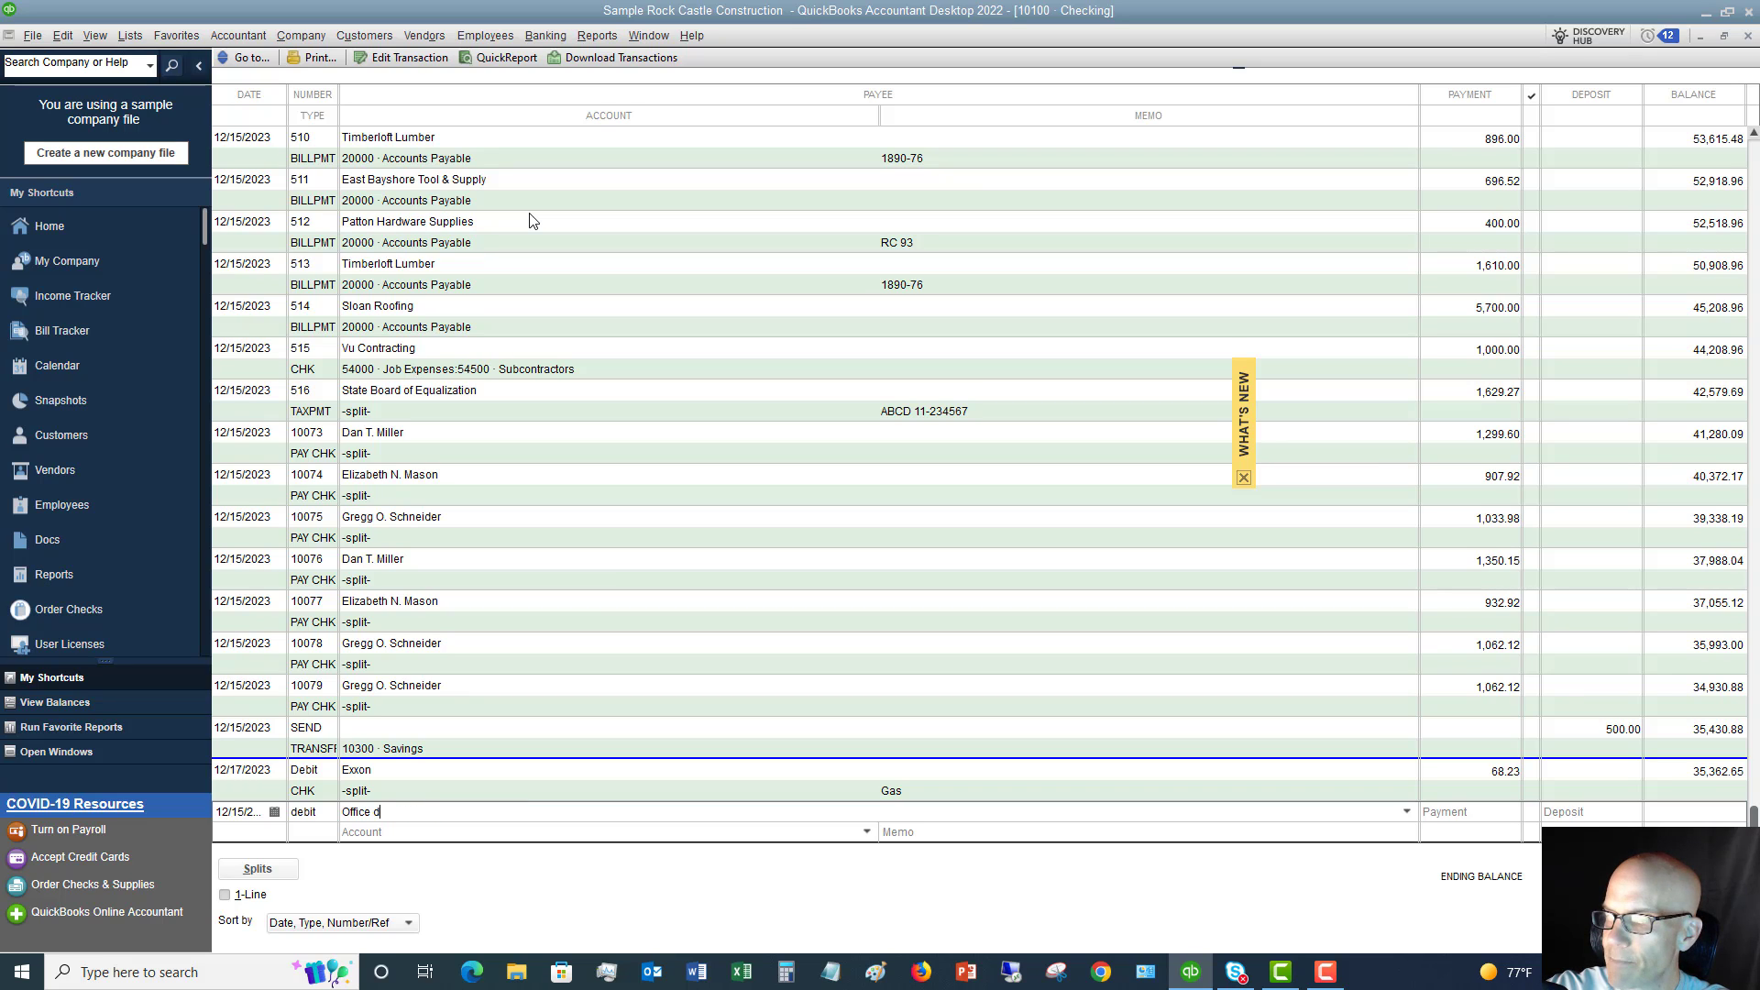
{"action": "type", "text": "epot"}
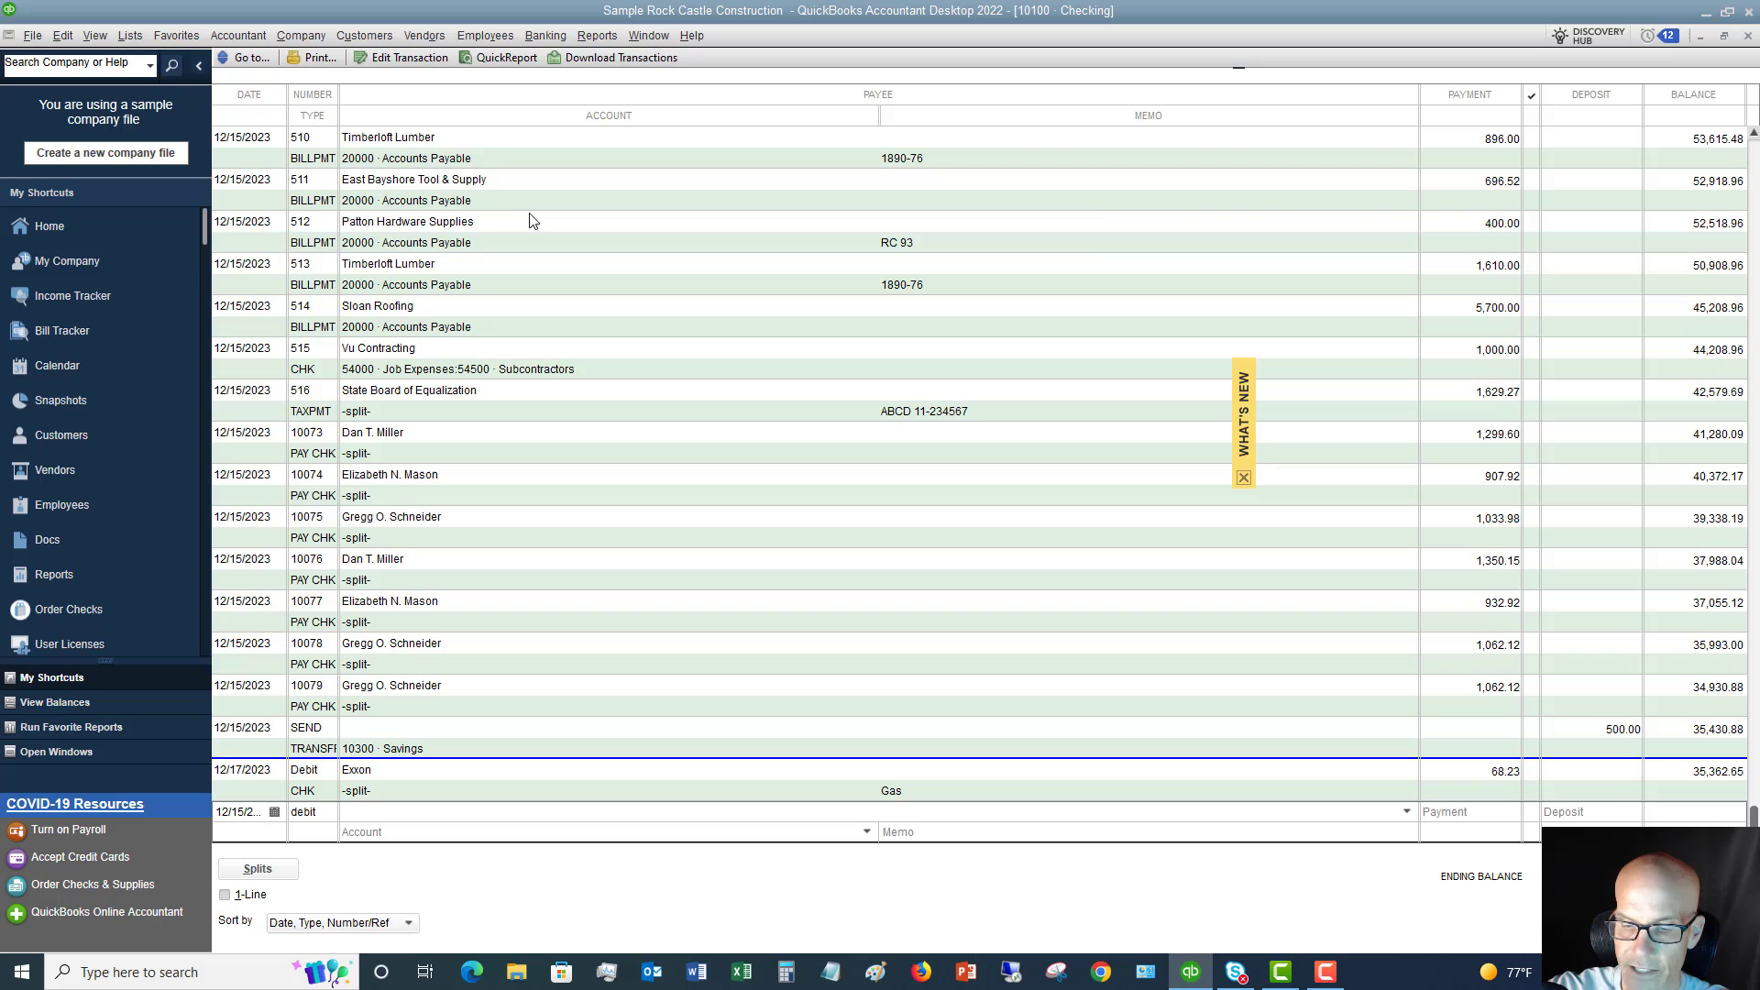
{"action": "key", "text": "Tab"}
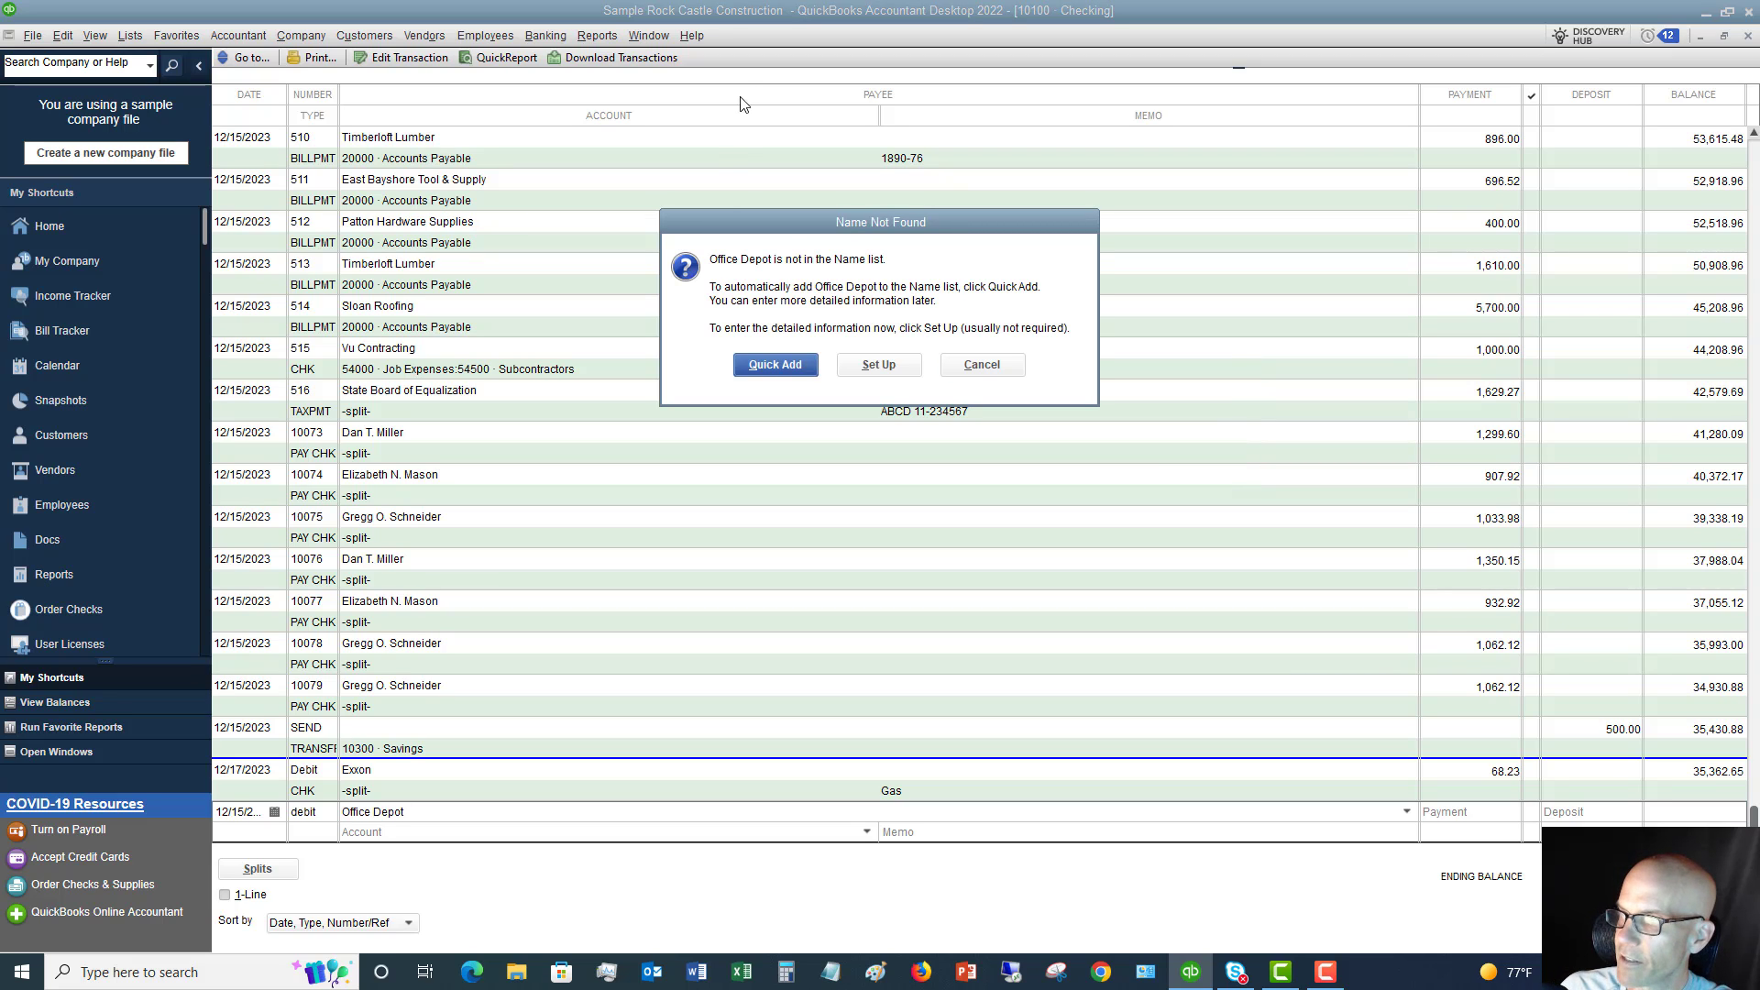
{"action": "left_click", "coordinate": [778, 369]}
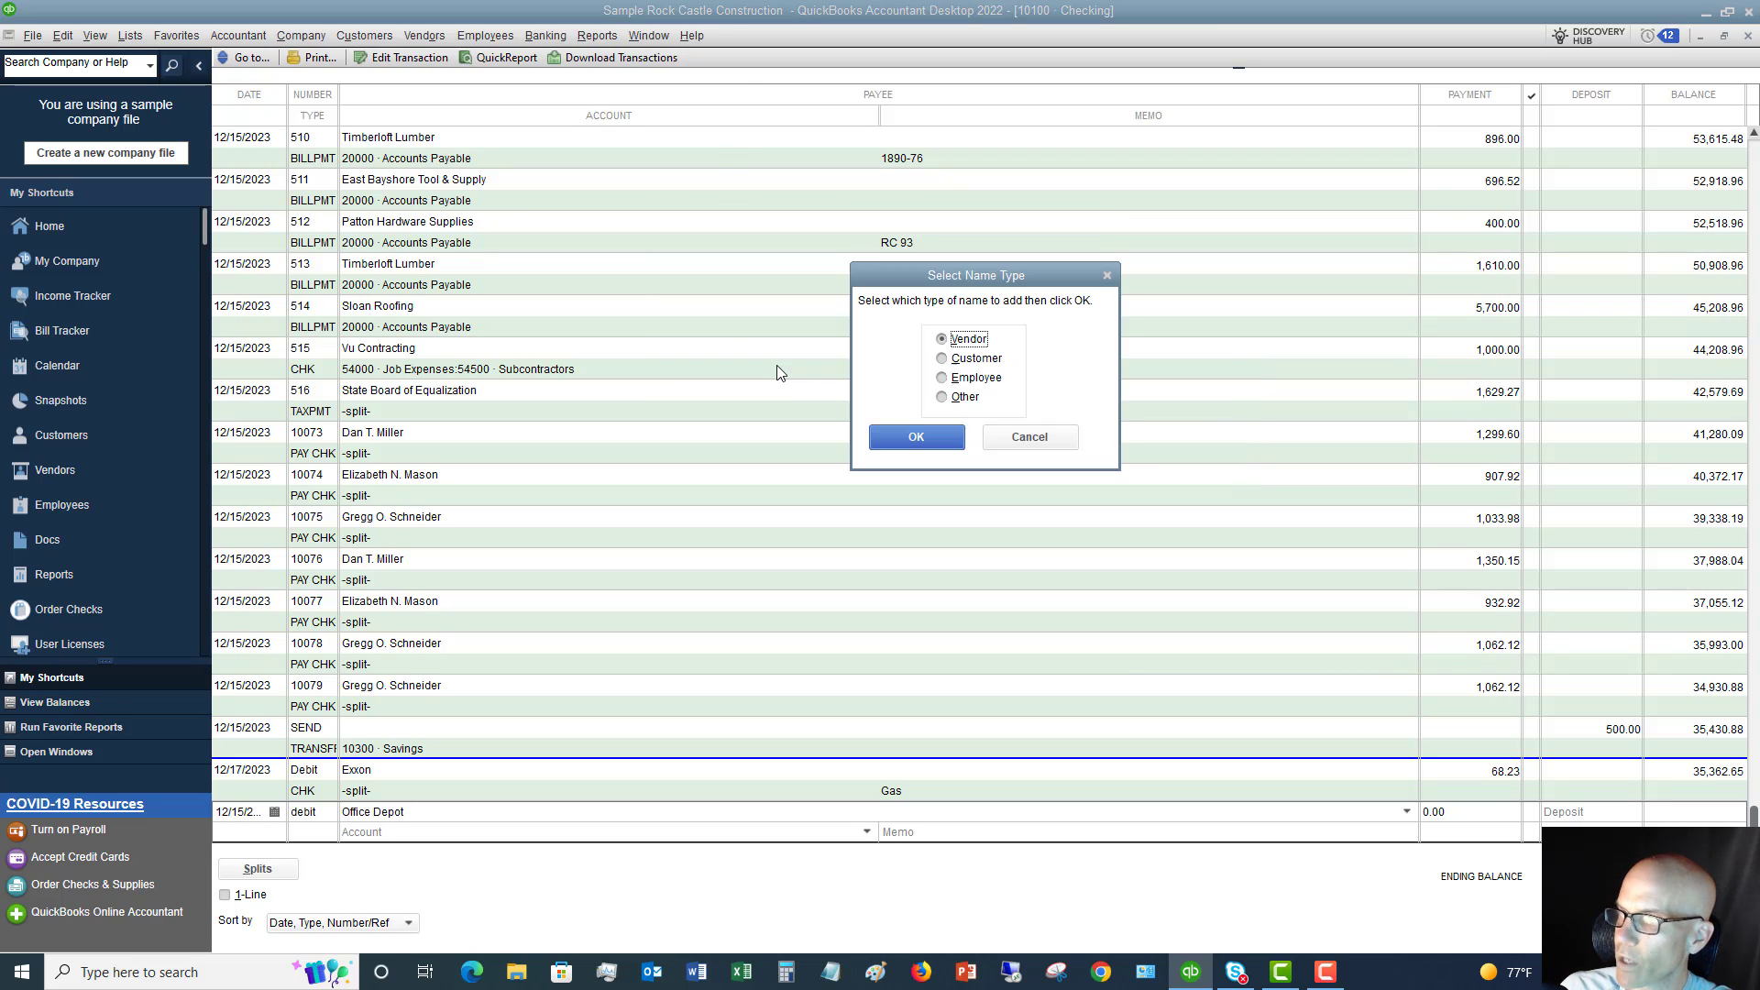
{"action": "left_click", "coordinate": [905, 438]}
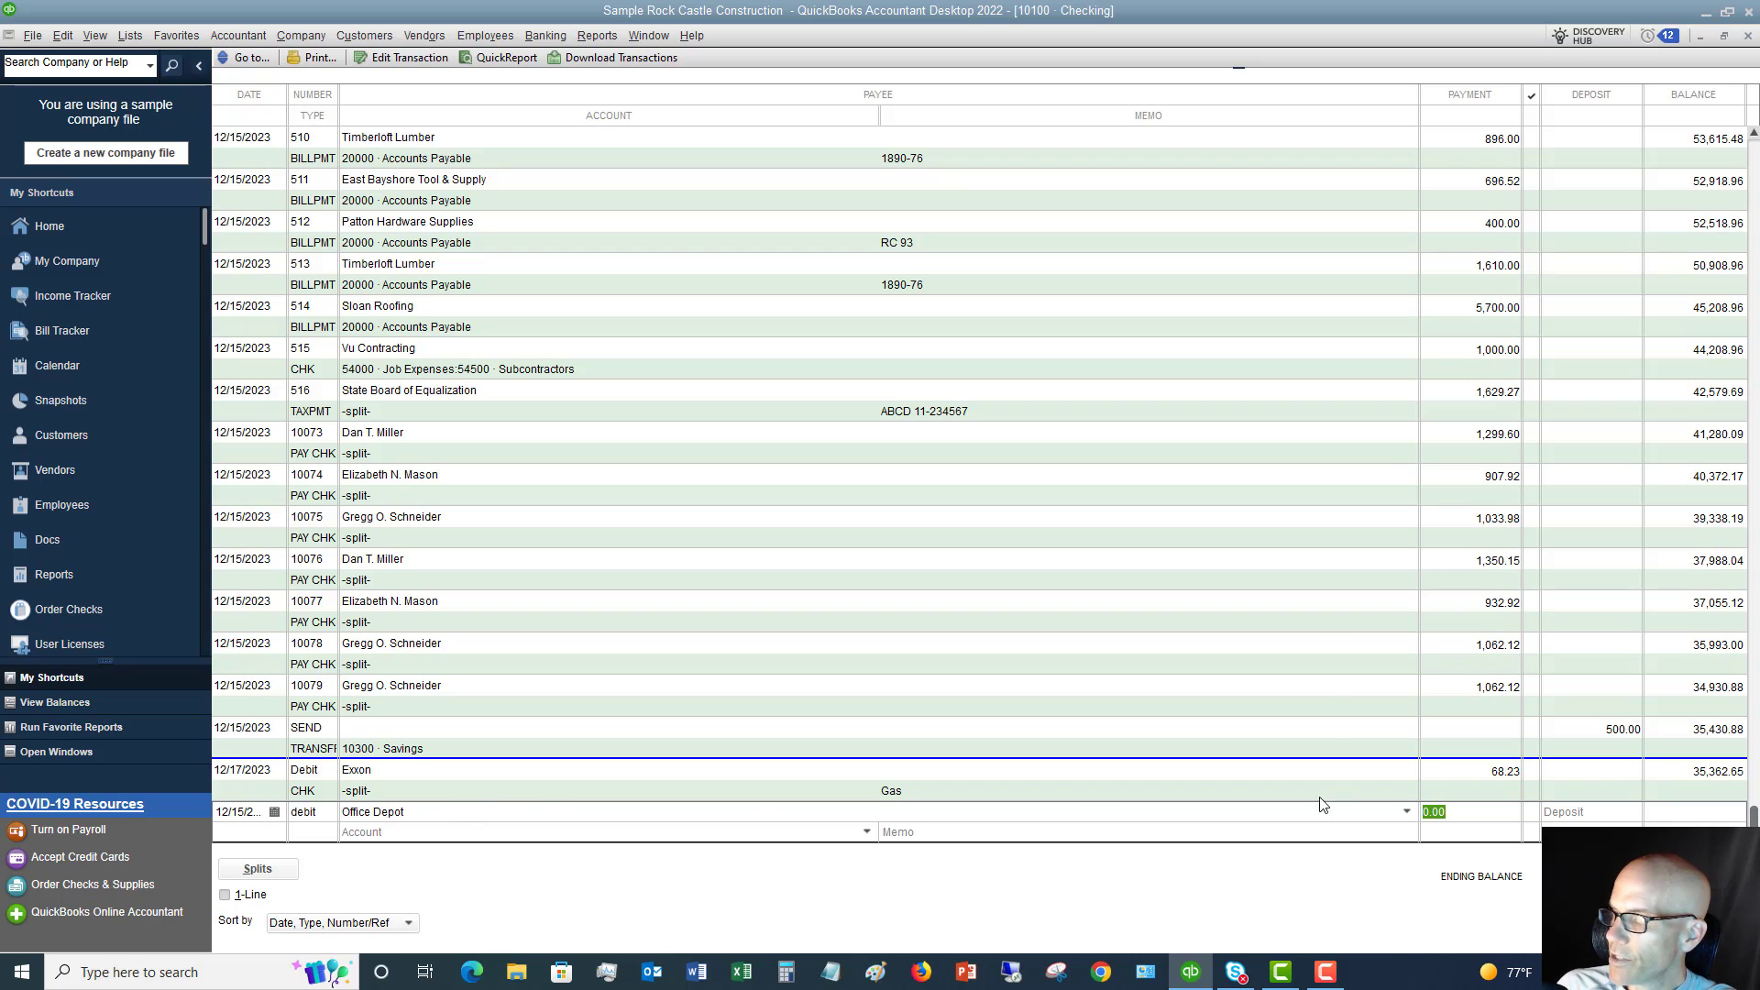
{"action": "type", "text": "152"}
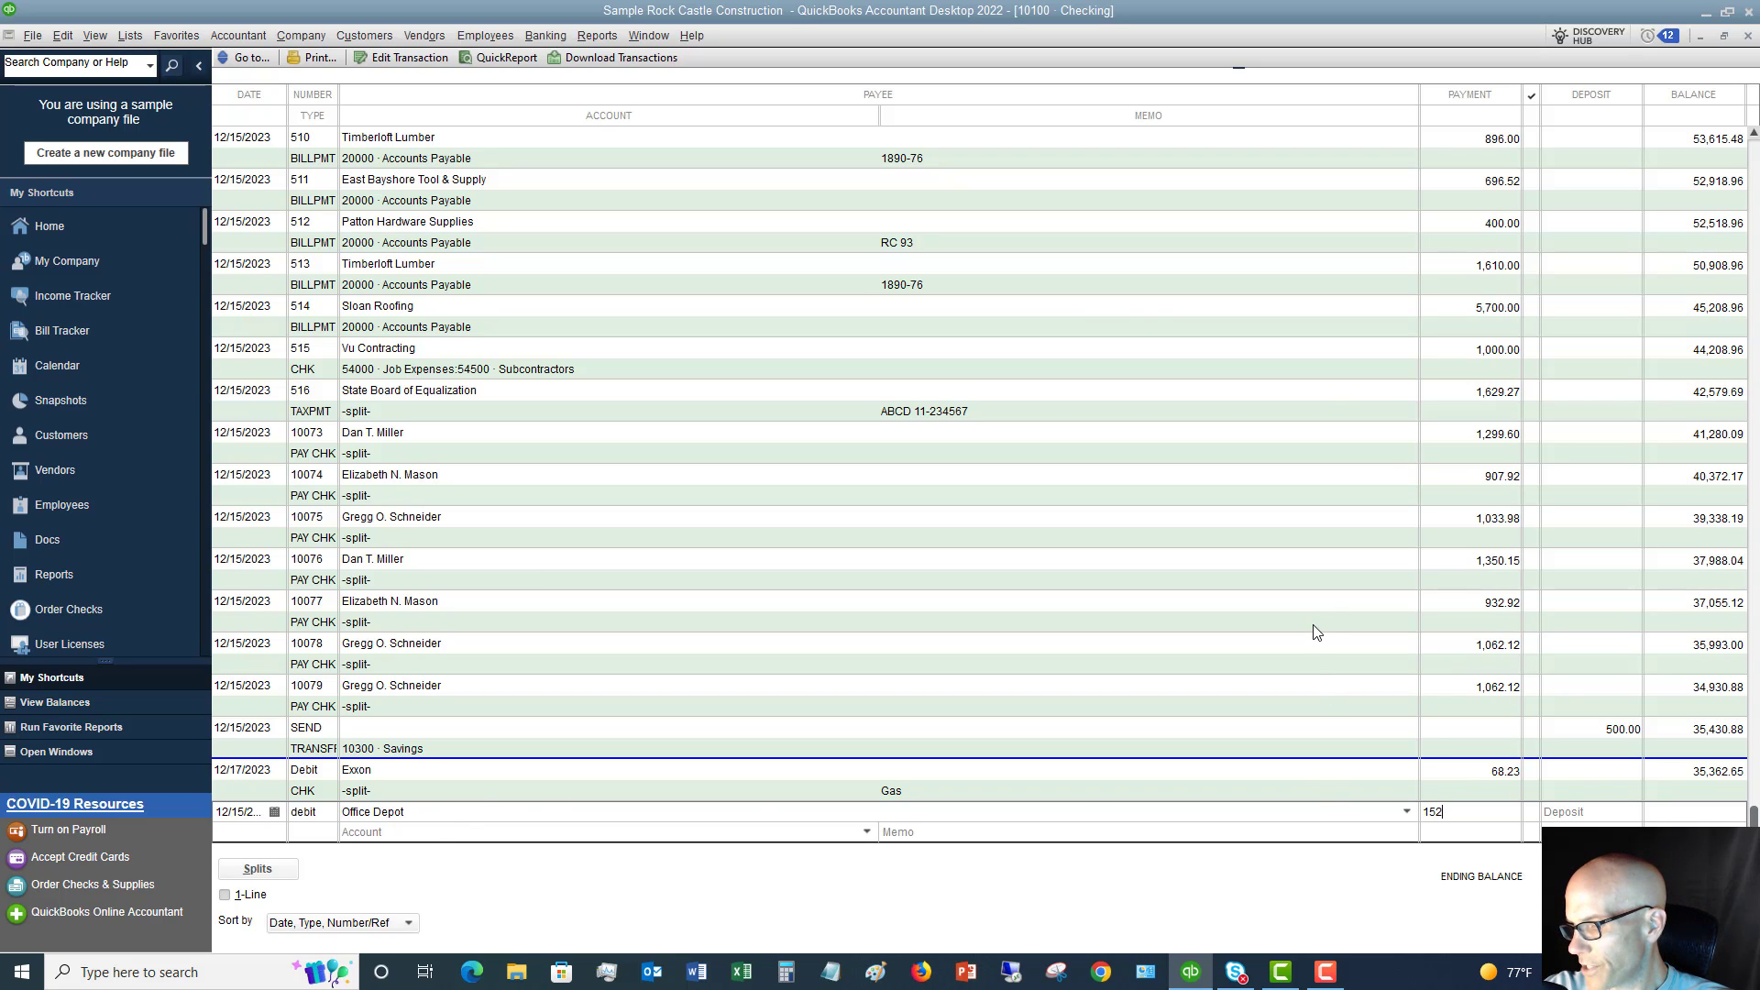
{"action": "type", "text": ".36"}
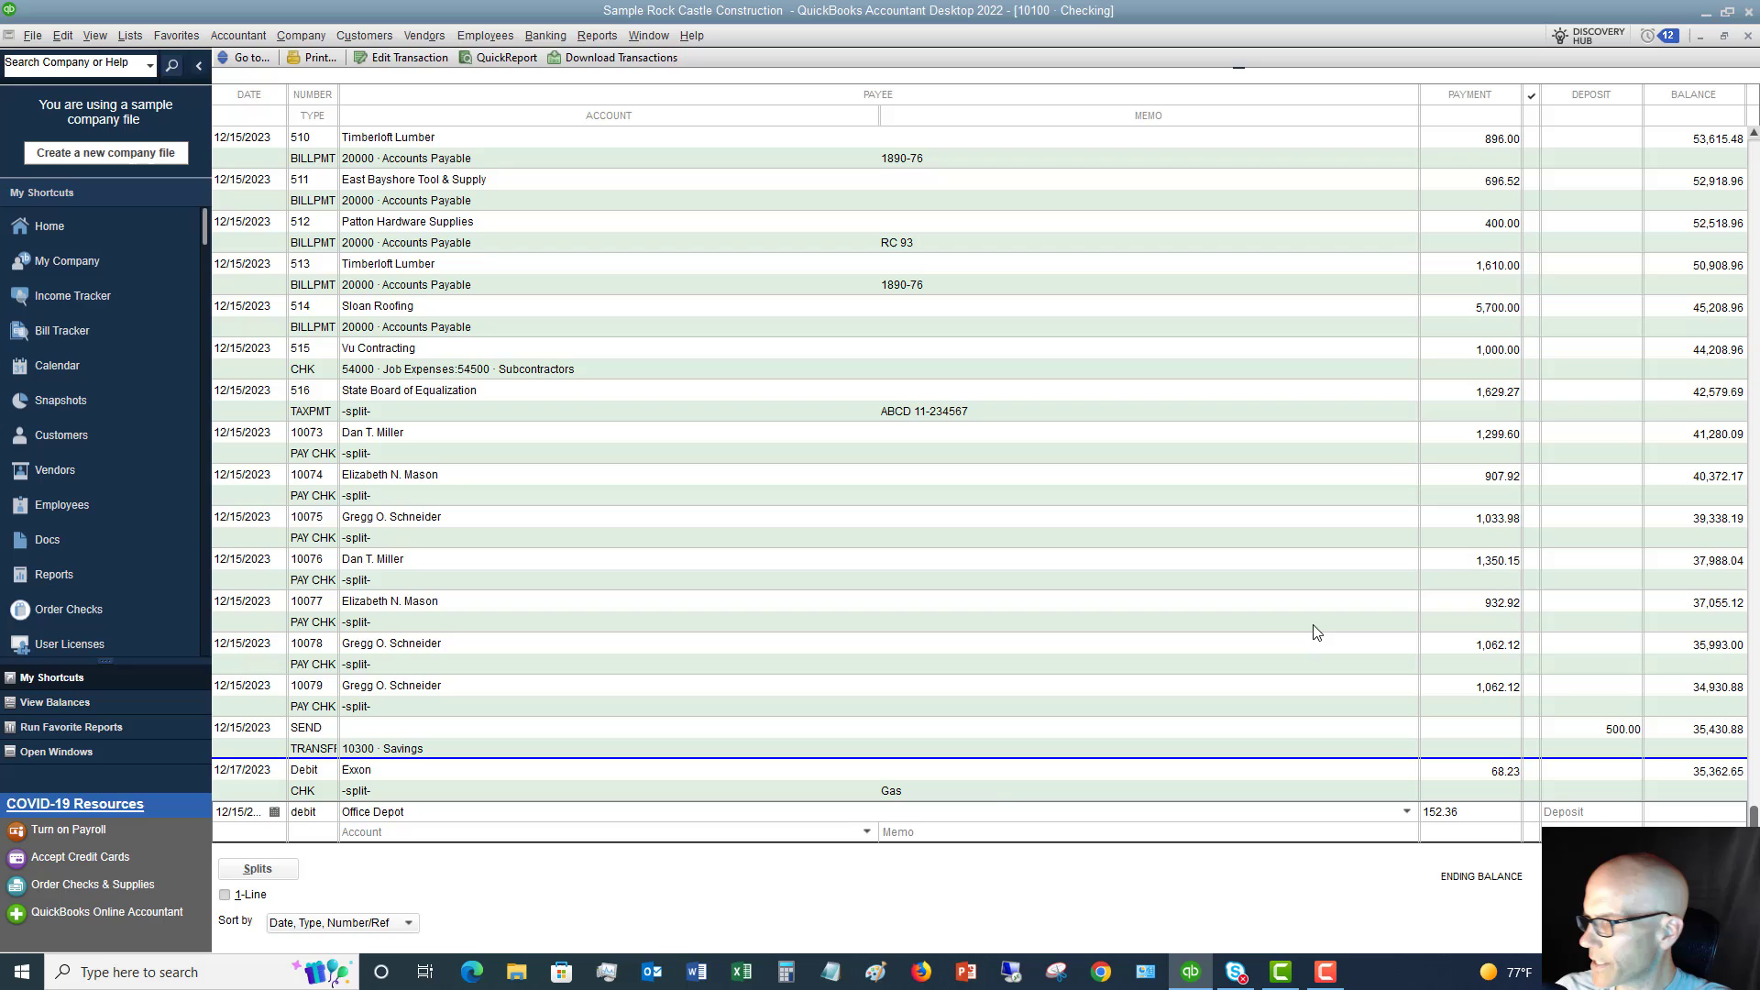
{"action": "key", "text": "Tab"}
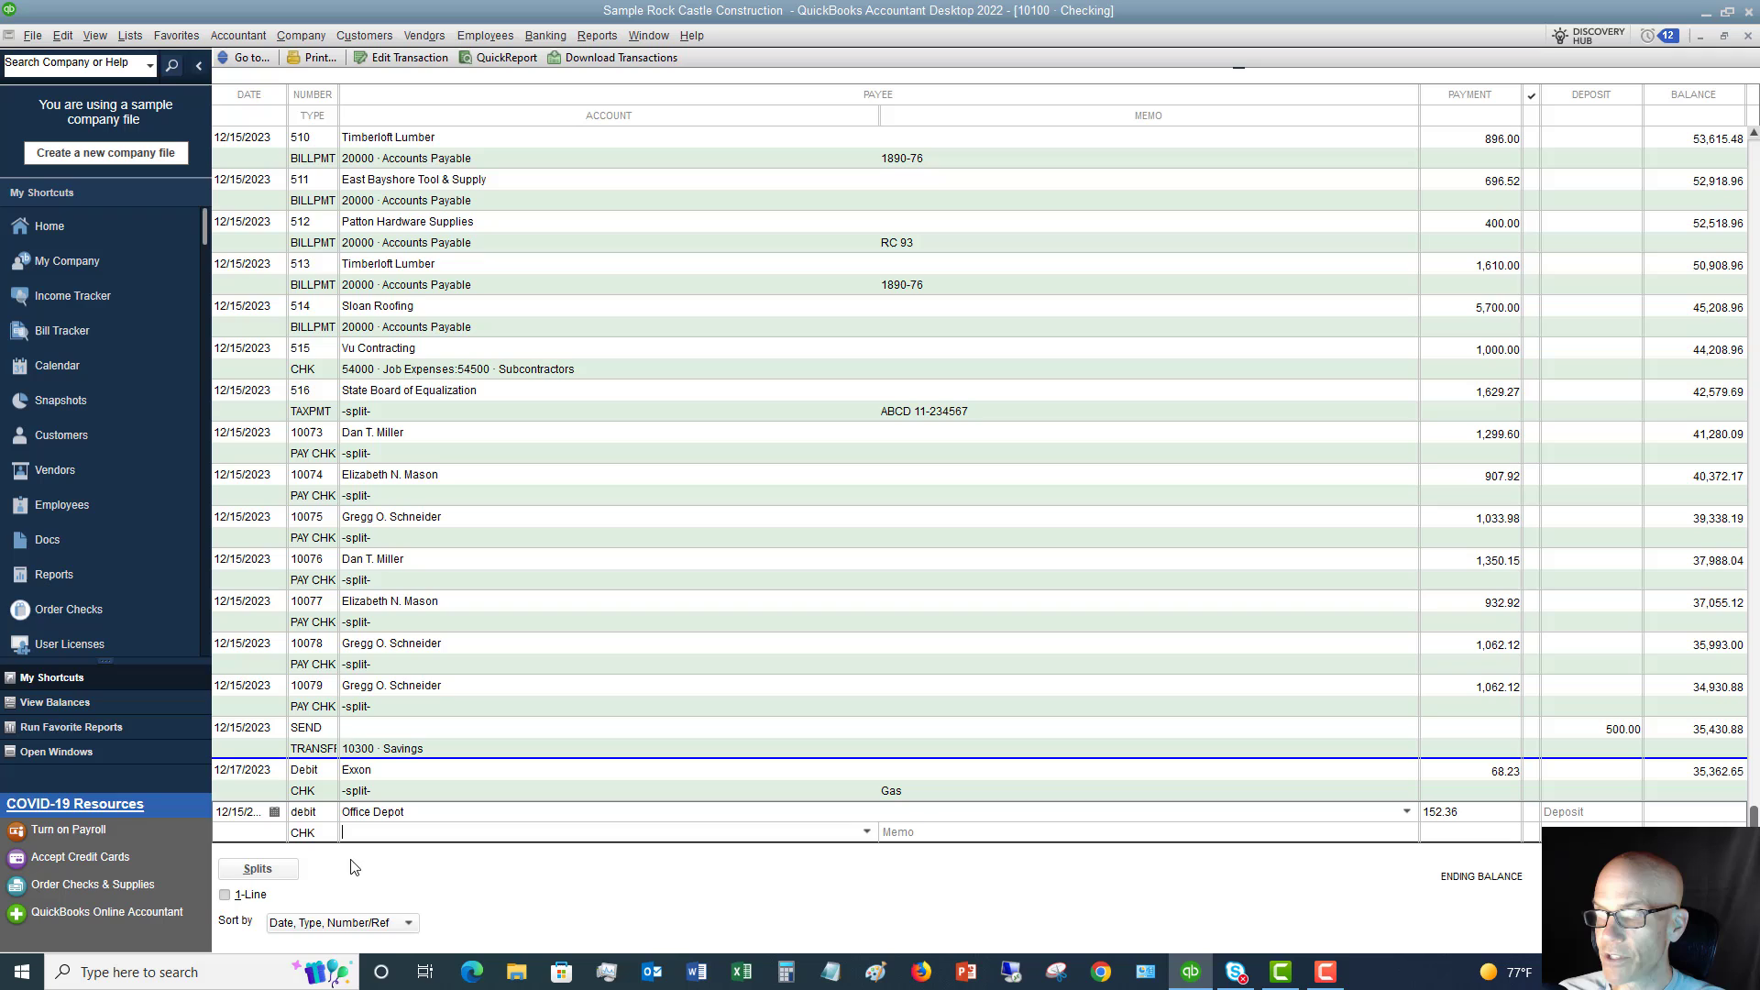
Step: In the Office Depot splits, assign 25.00 to 63100 Postage
{"action": "left_click", "coordinate": [258, 869]}
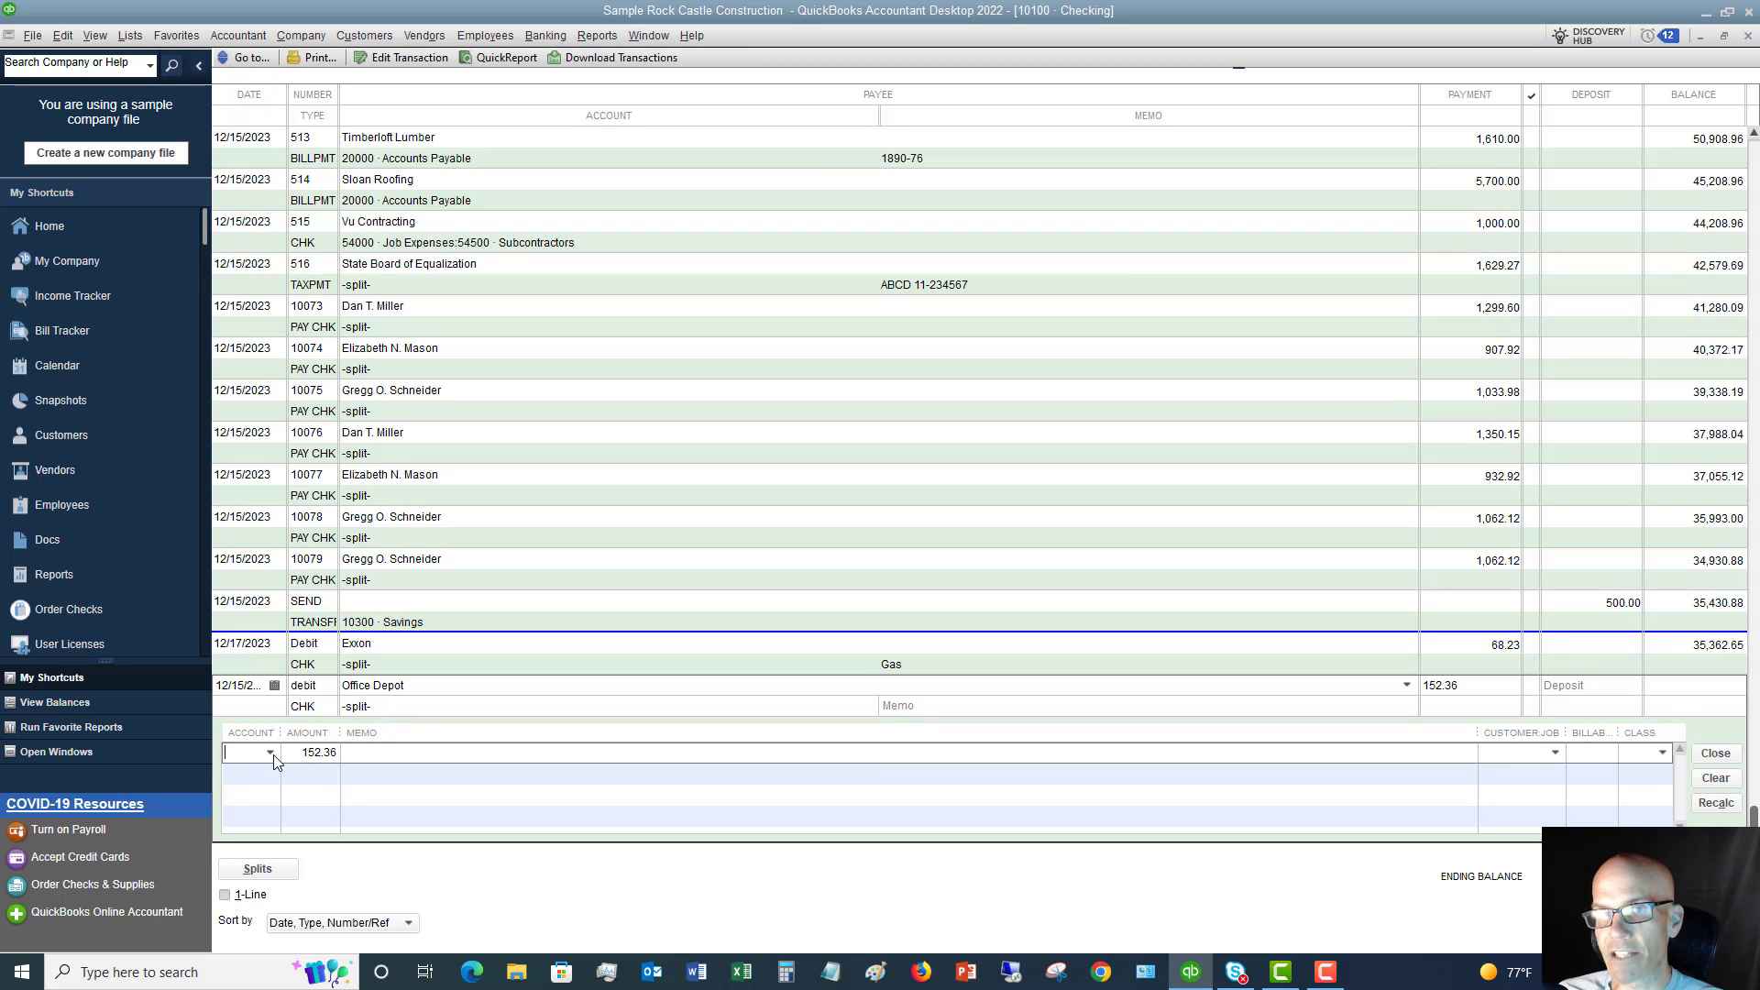
{"action": "left_click", "coordinate": [270, 753]}
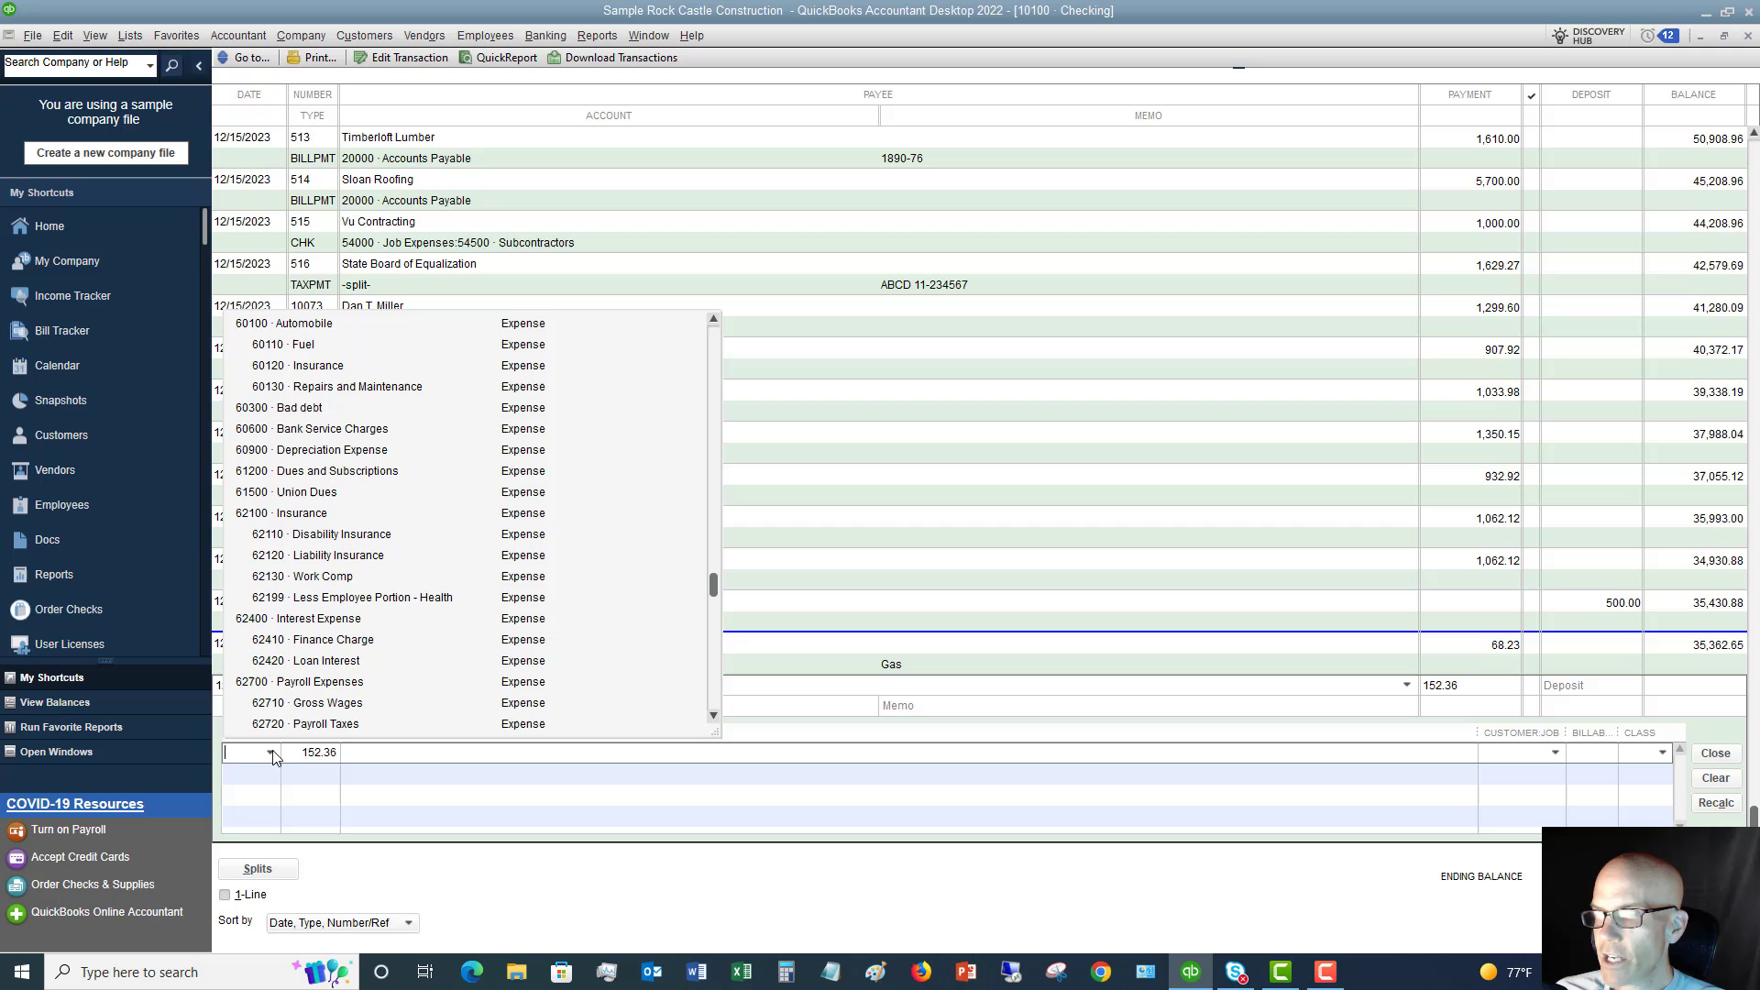
{"action": "scroll", "coordinate": [358, 563], "scroll_direction": "down", "scroll_amount": 4}
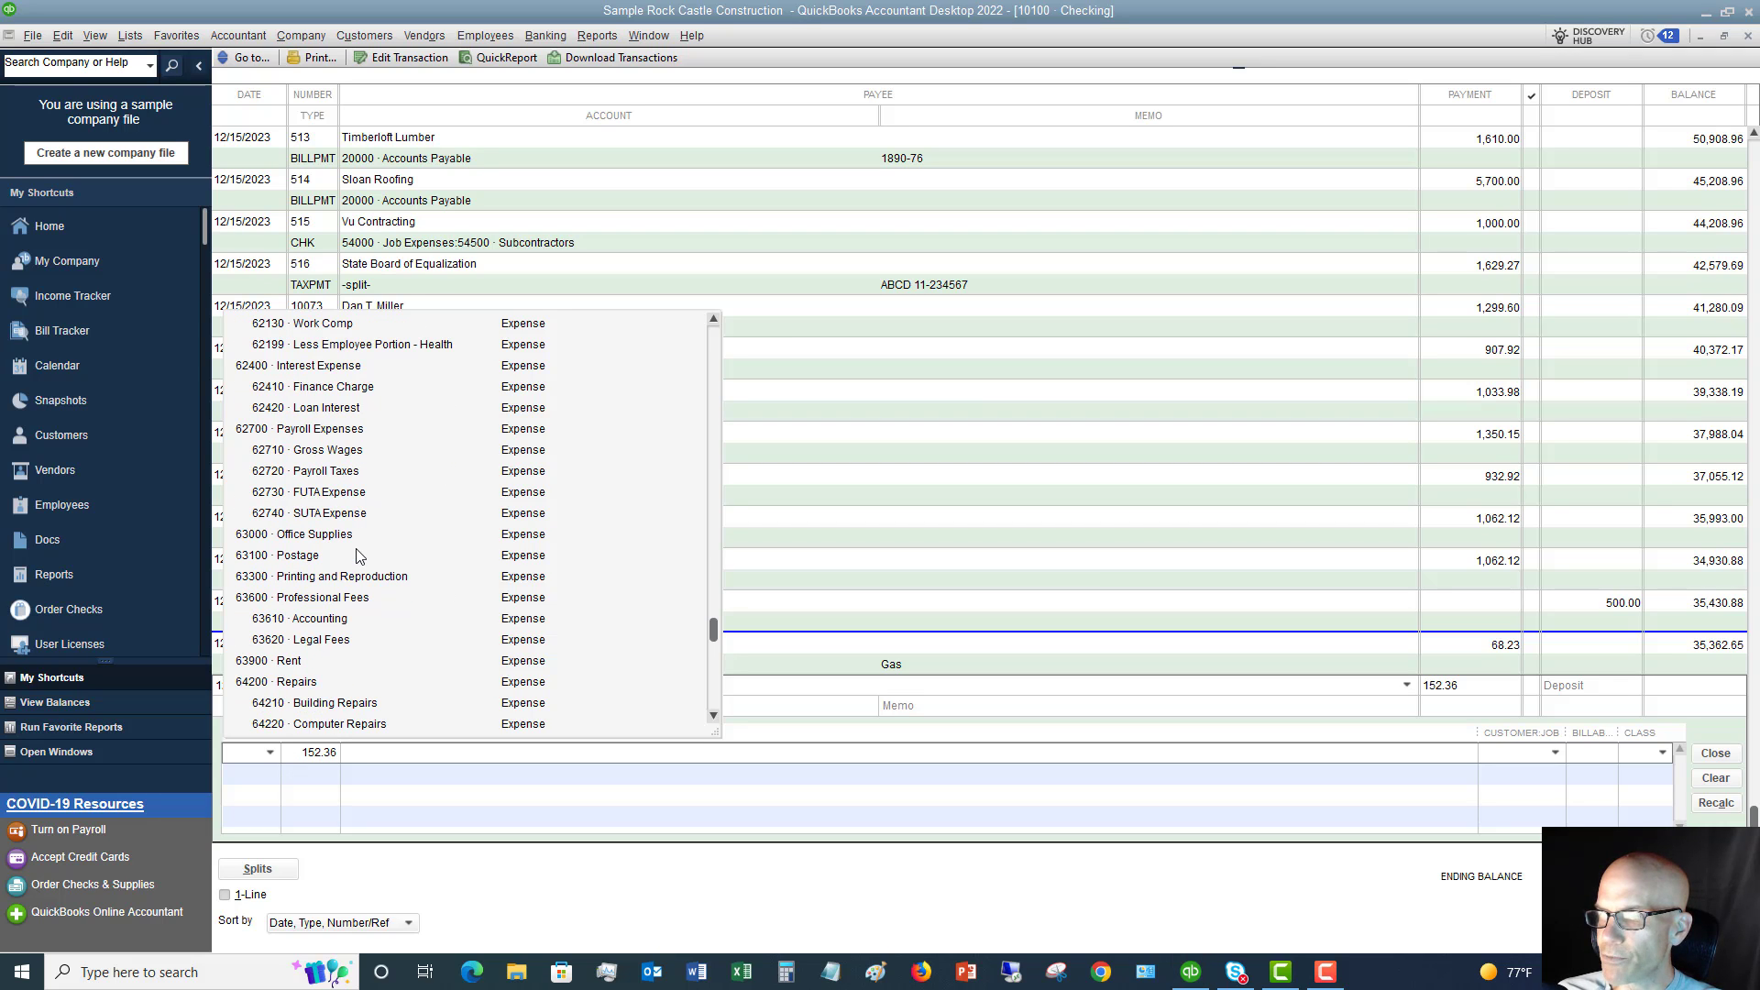
{"action": "left_click", "coordinate": [301, 554]}
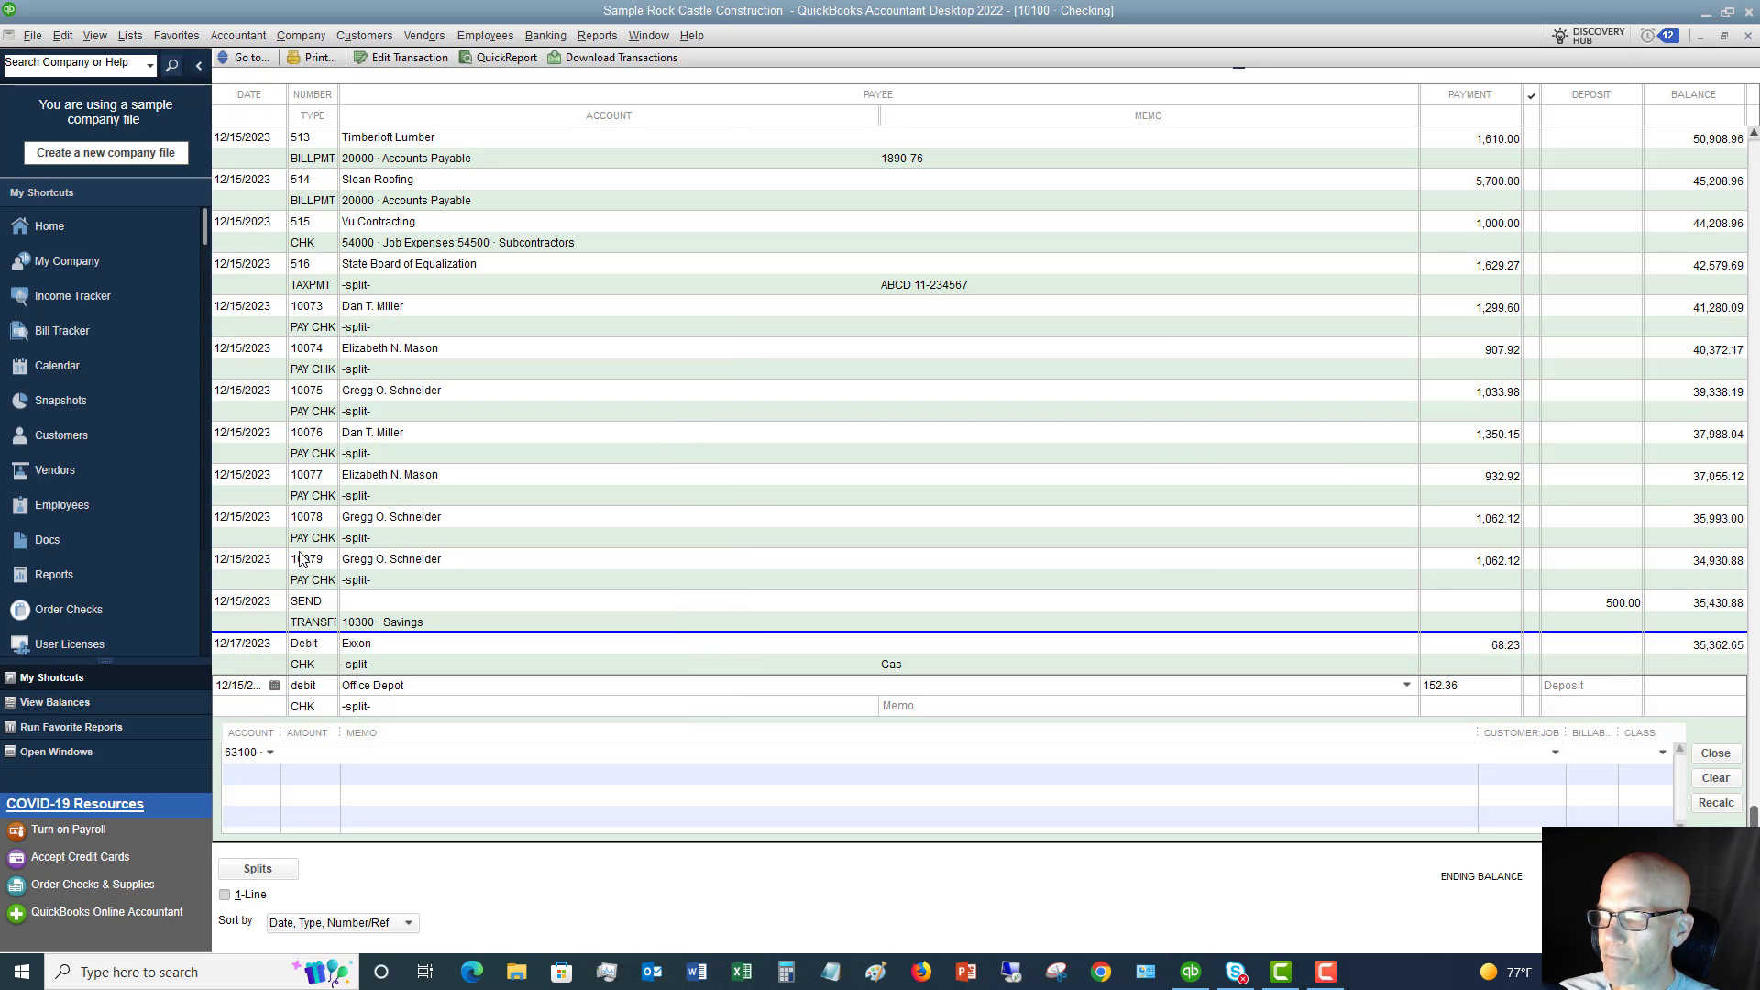
{"action": "key", "text": "Tab"}
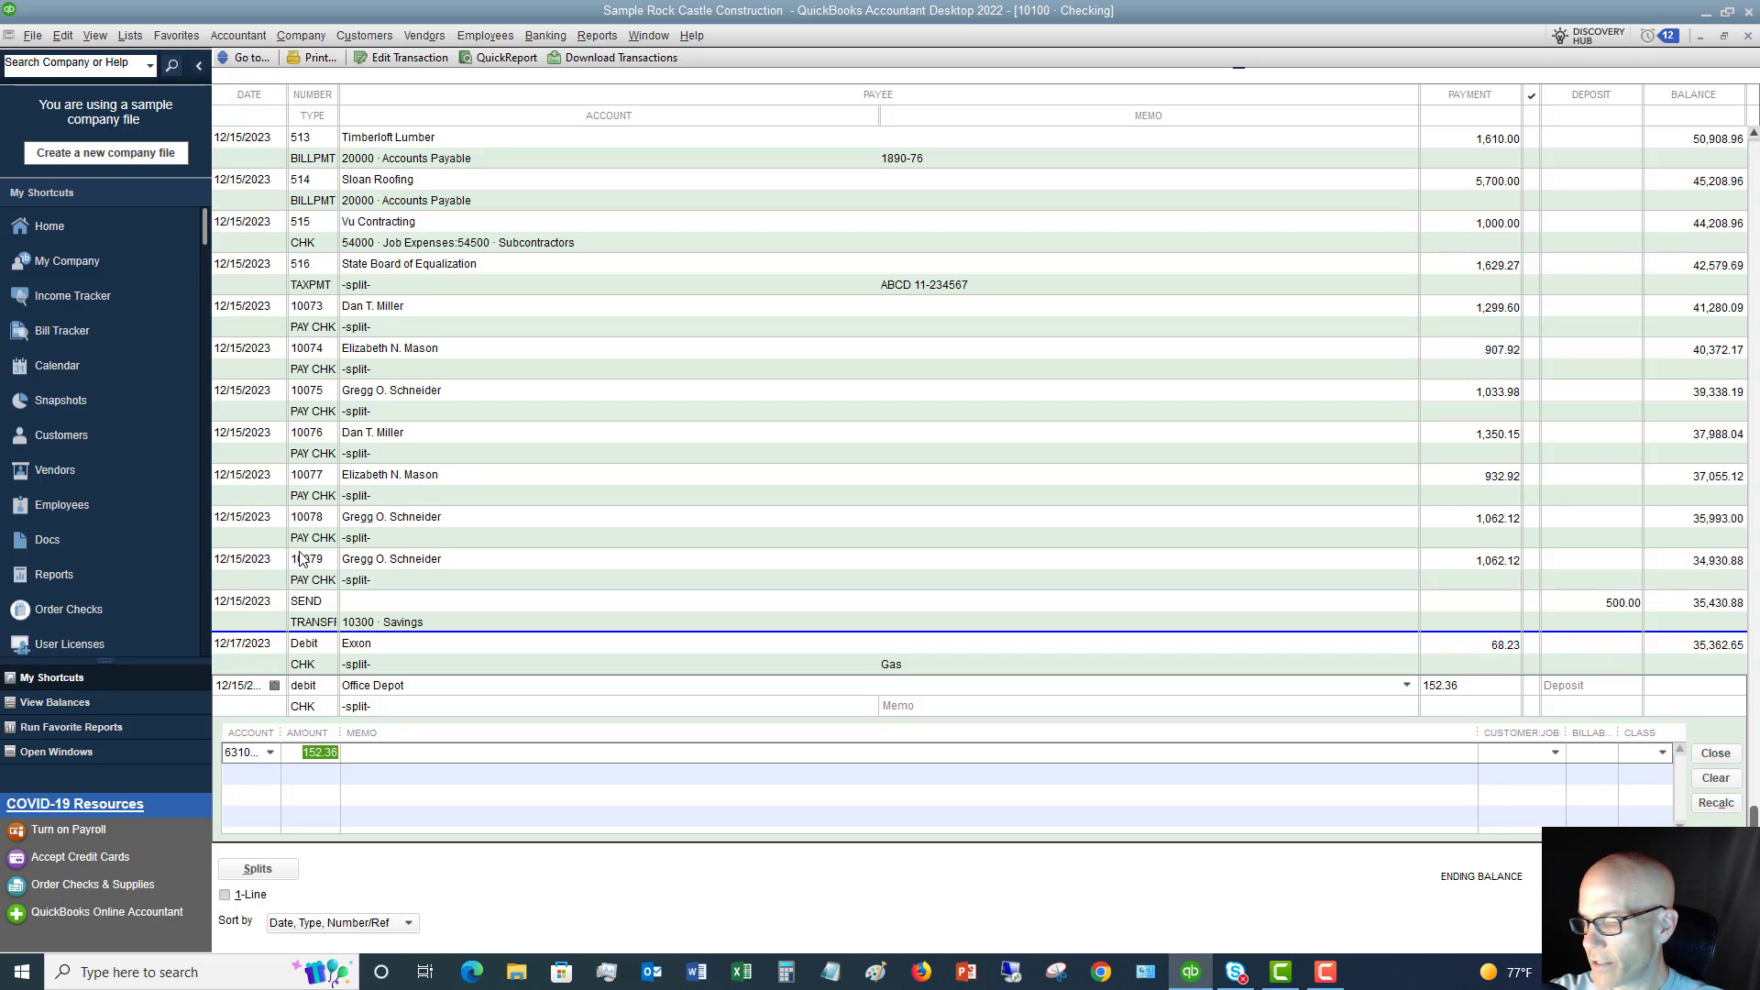
{"action": "type", "text": "25"}
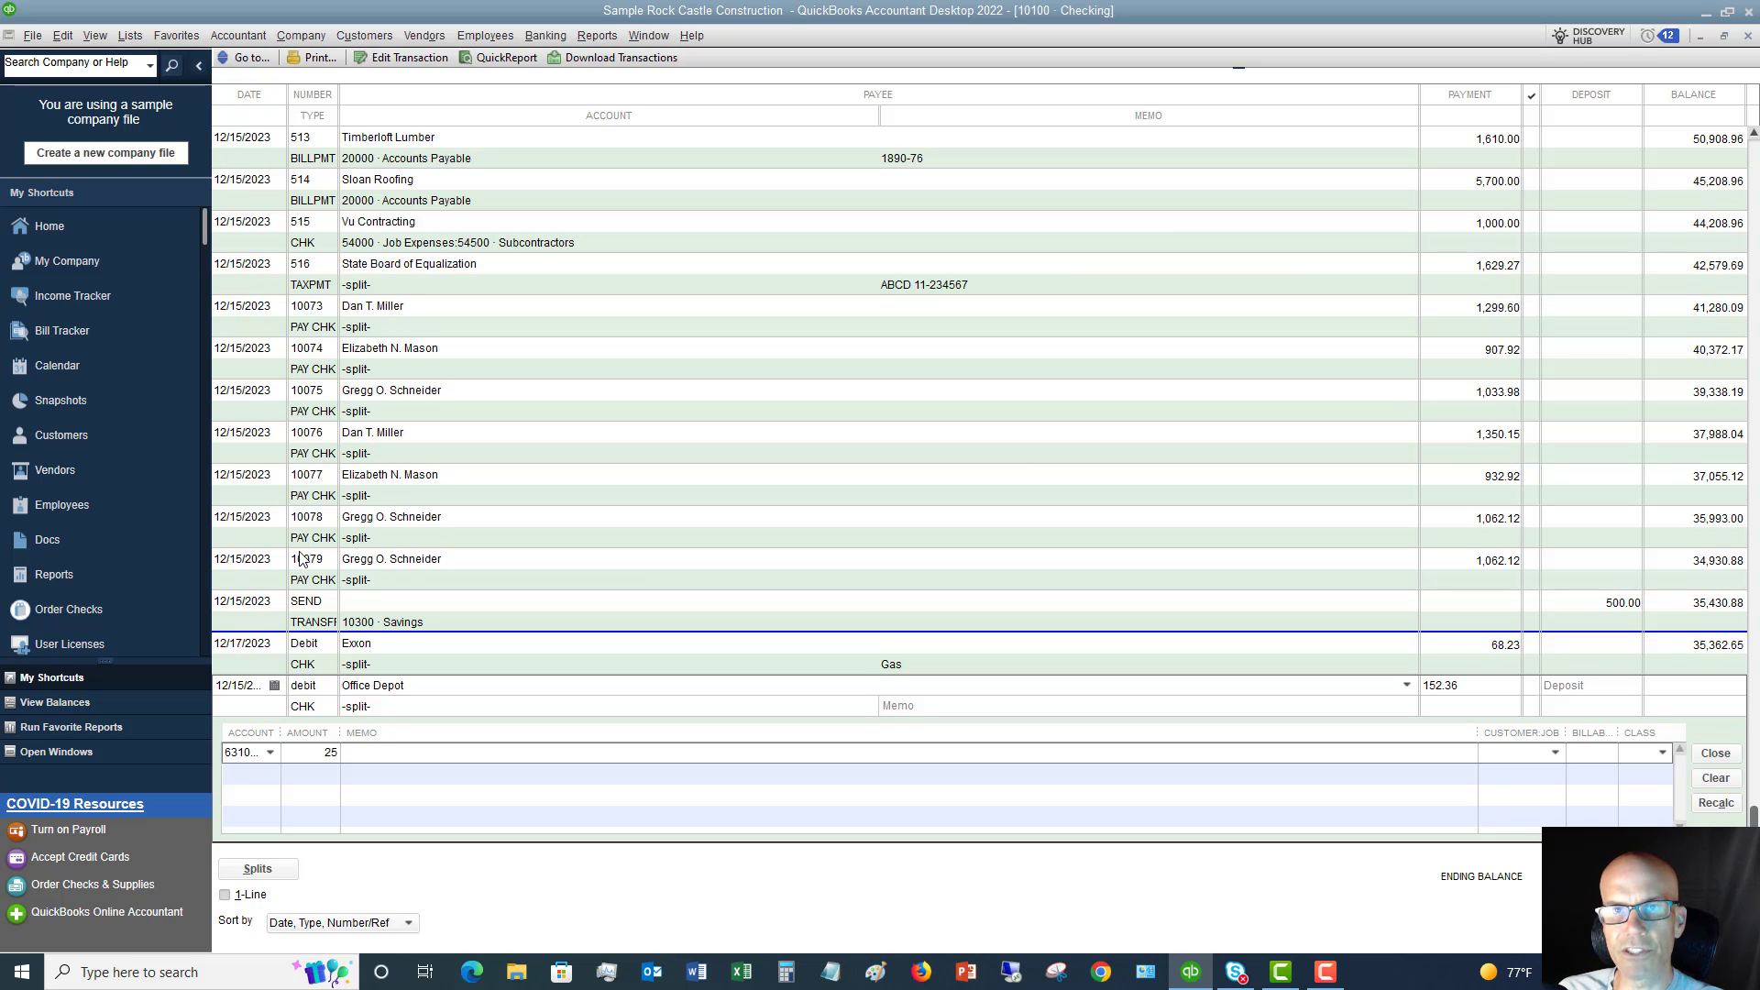
{"action": "key", "text": "Tab"}
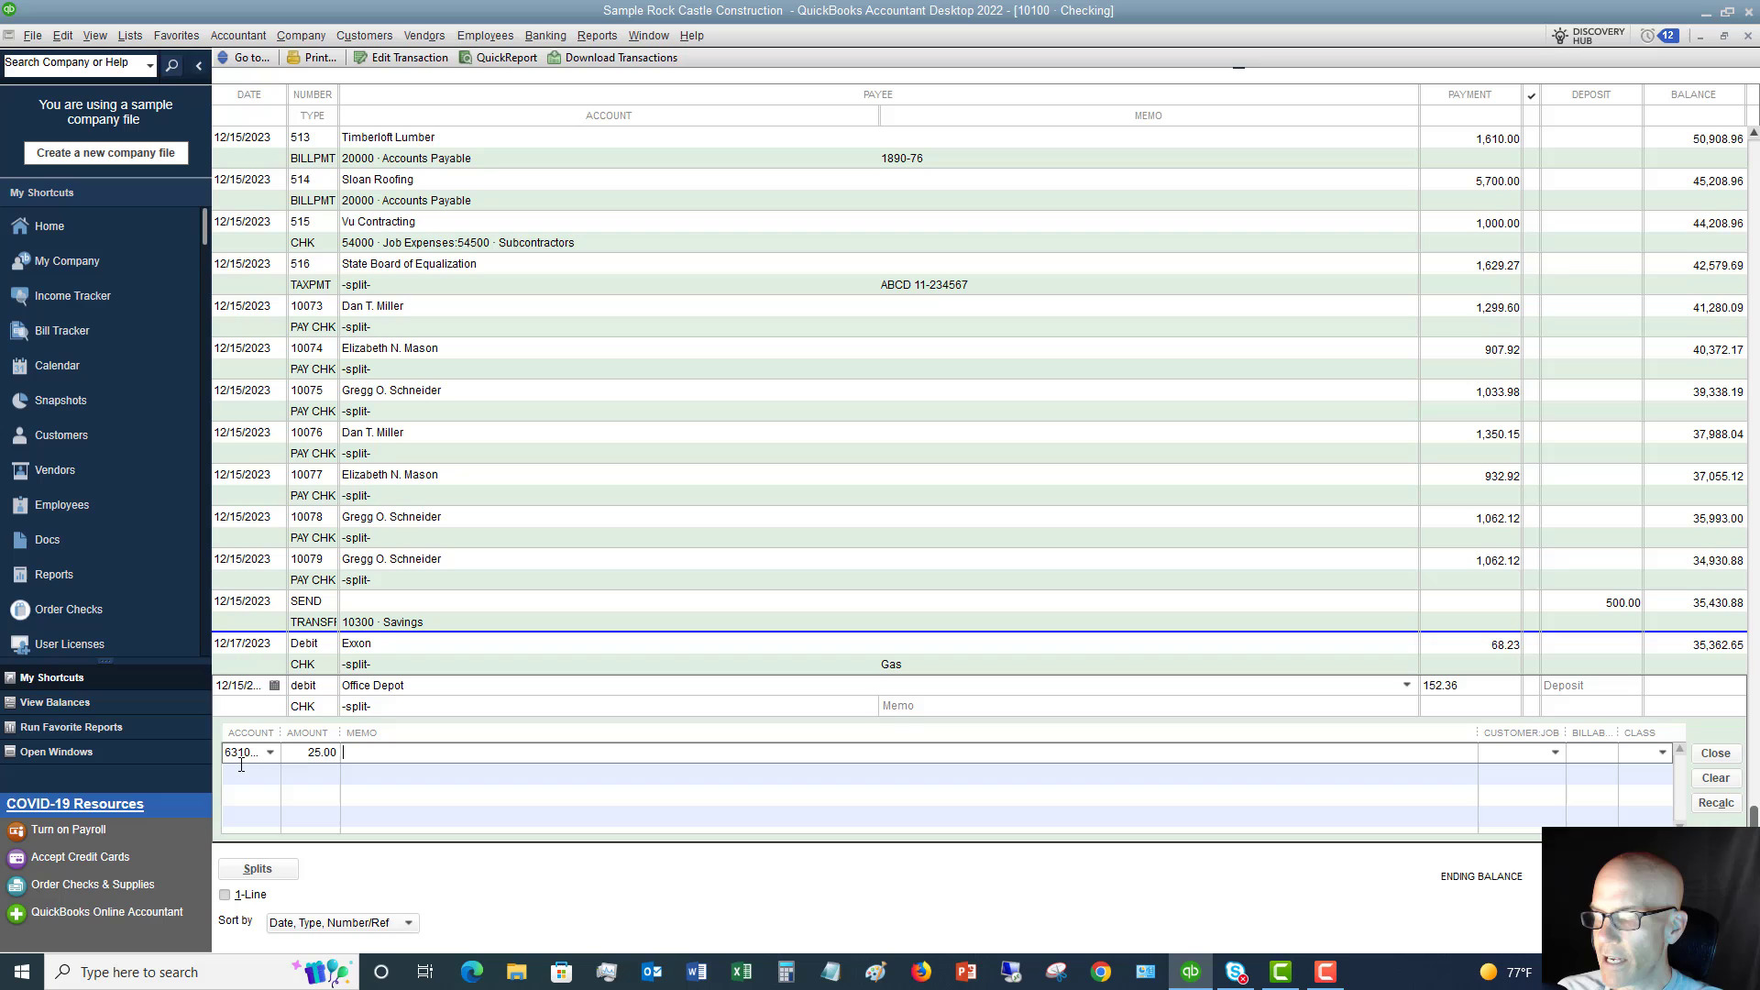
Step: Put the remaining 127.36 on 63000 Office Supplies and record the debit
{"action": "left_click", "coordinate": [257, 775]}
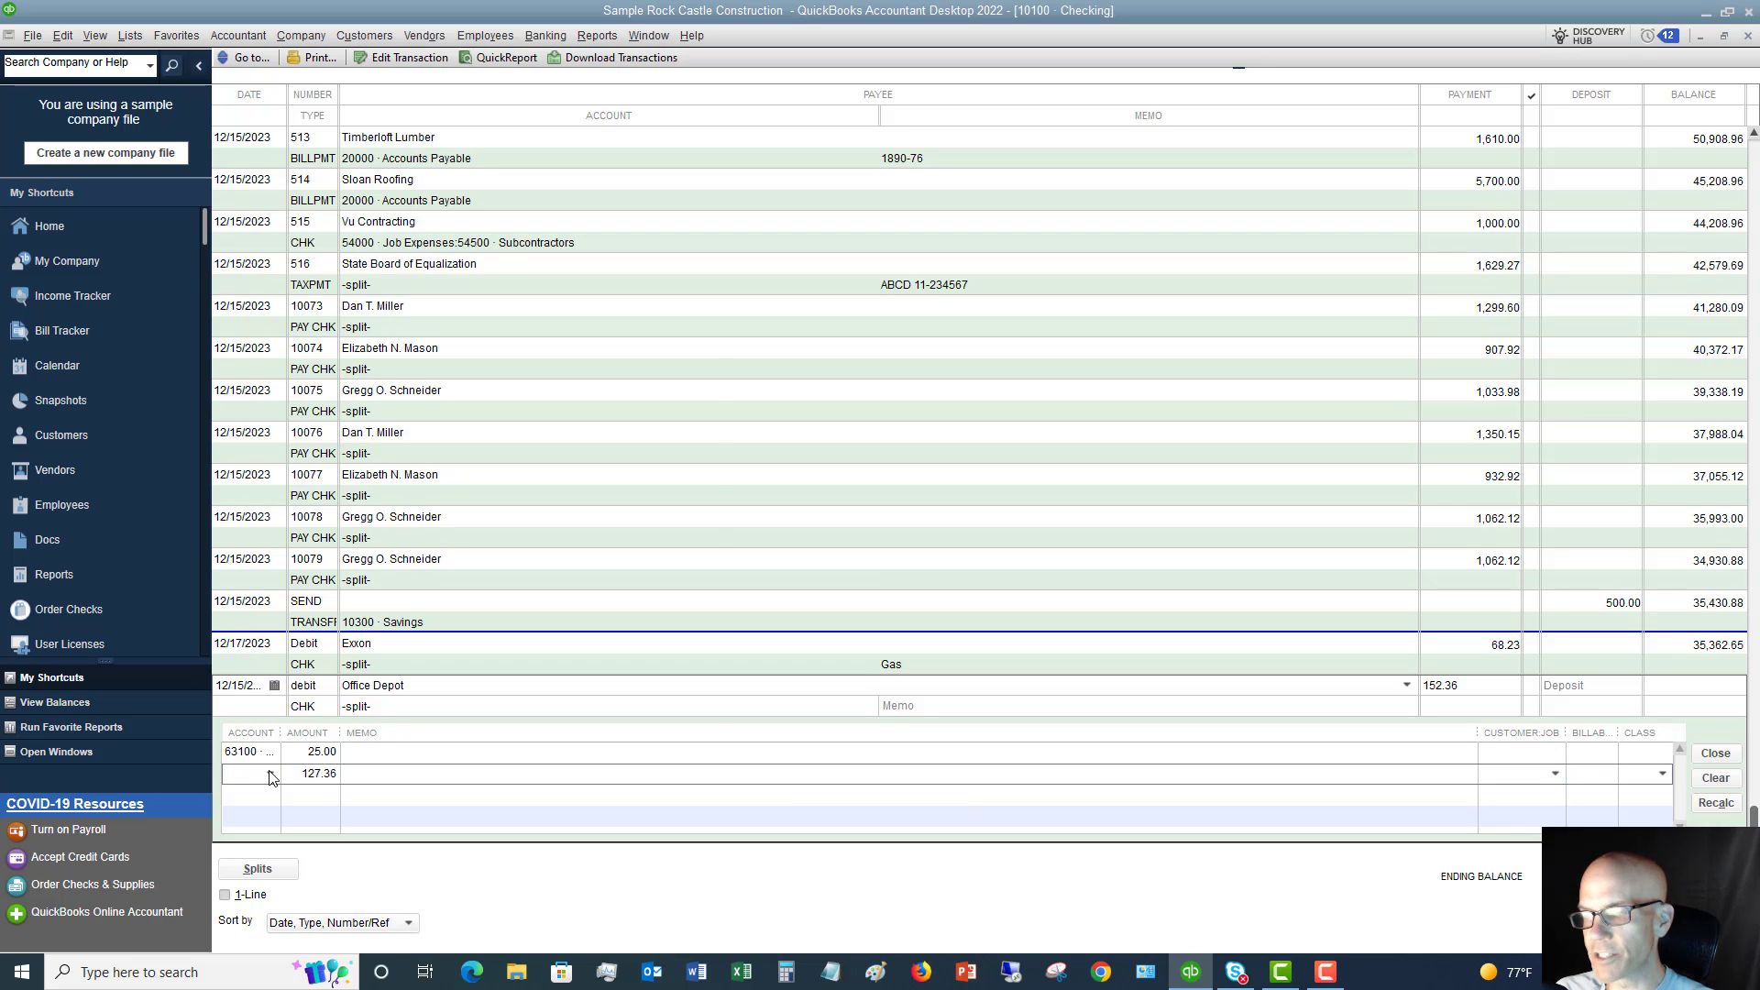
{"action": "left_click", "coordinate": [271, 776]}
{"action": "scroll", "coordinate": [356, 580], "scroll_direction": "down", "scroll_amount": 3}
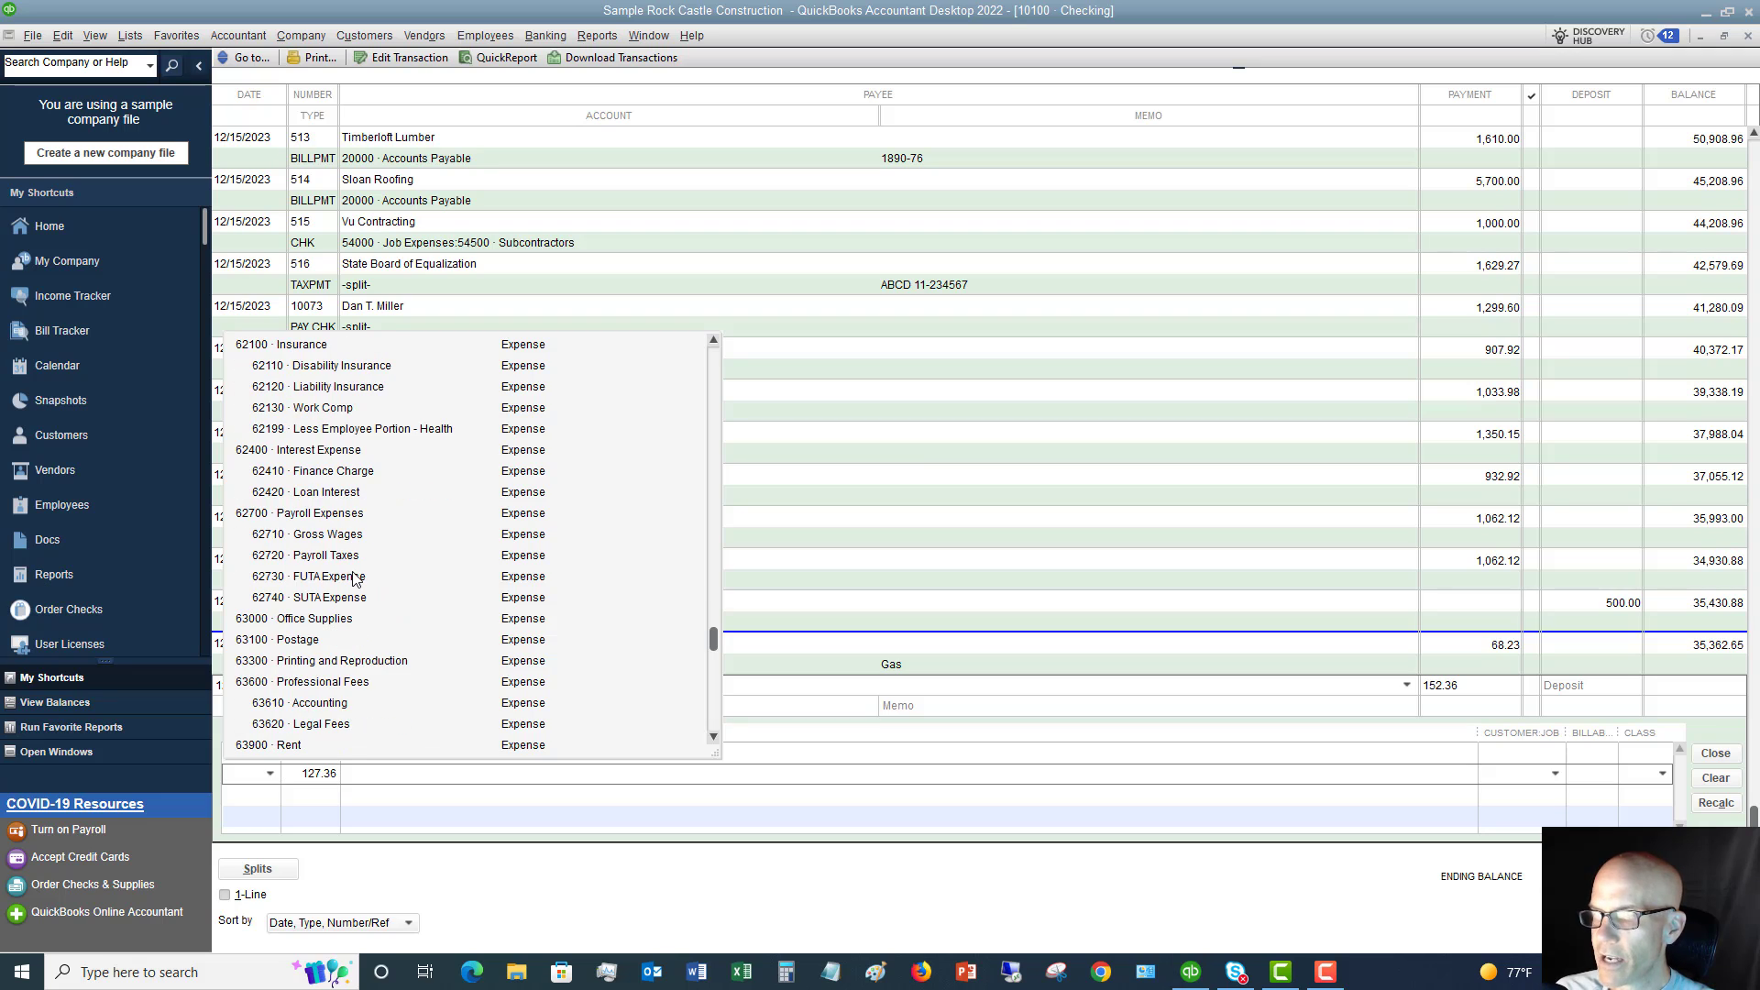
{"action": "left_click", "coordinate": [326, 619]}
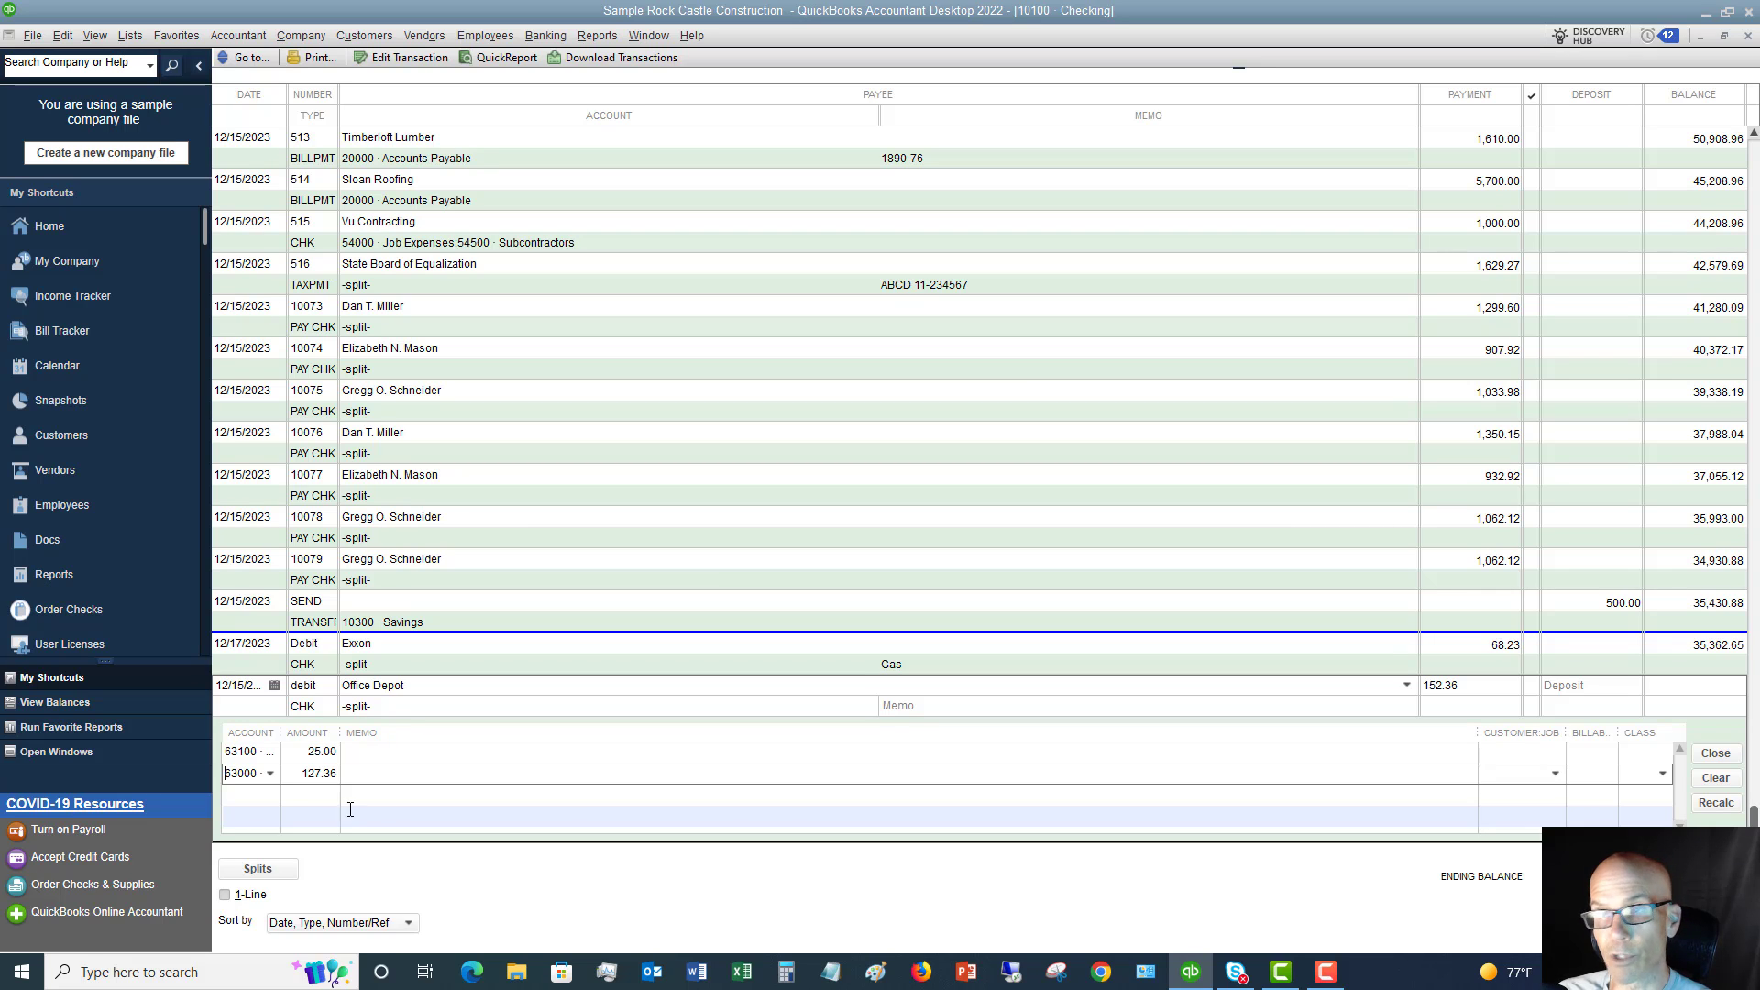
{"action": "key", "text": "Return"}
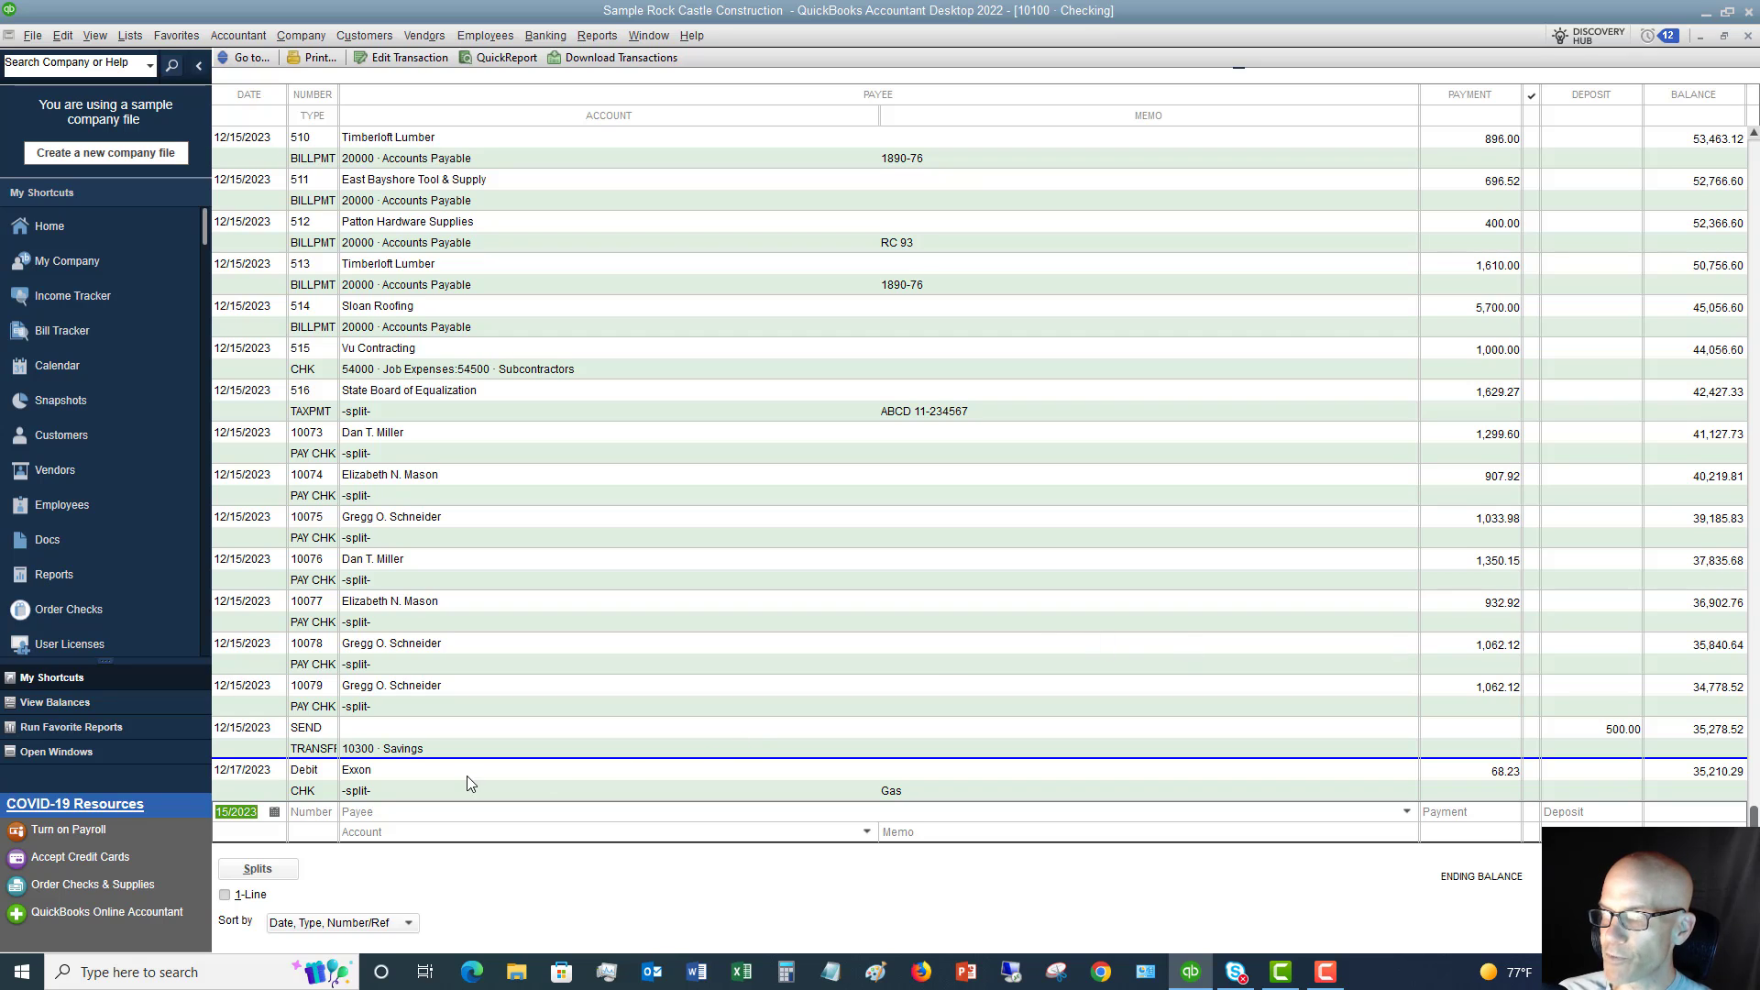
Step: Review the Exxon debit's splits, then view the Office Depot 25.00/127.36 split detail
{"action": "left_click", "coordinate": [380, 790]}
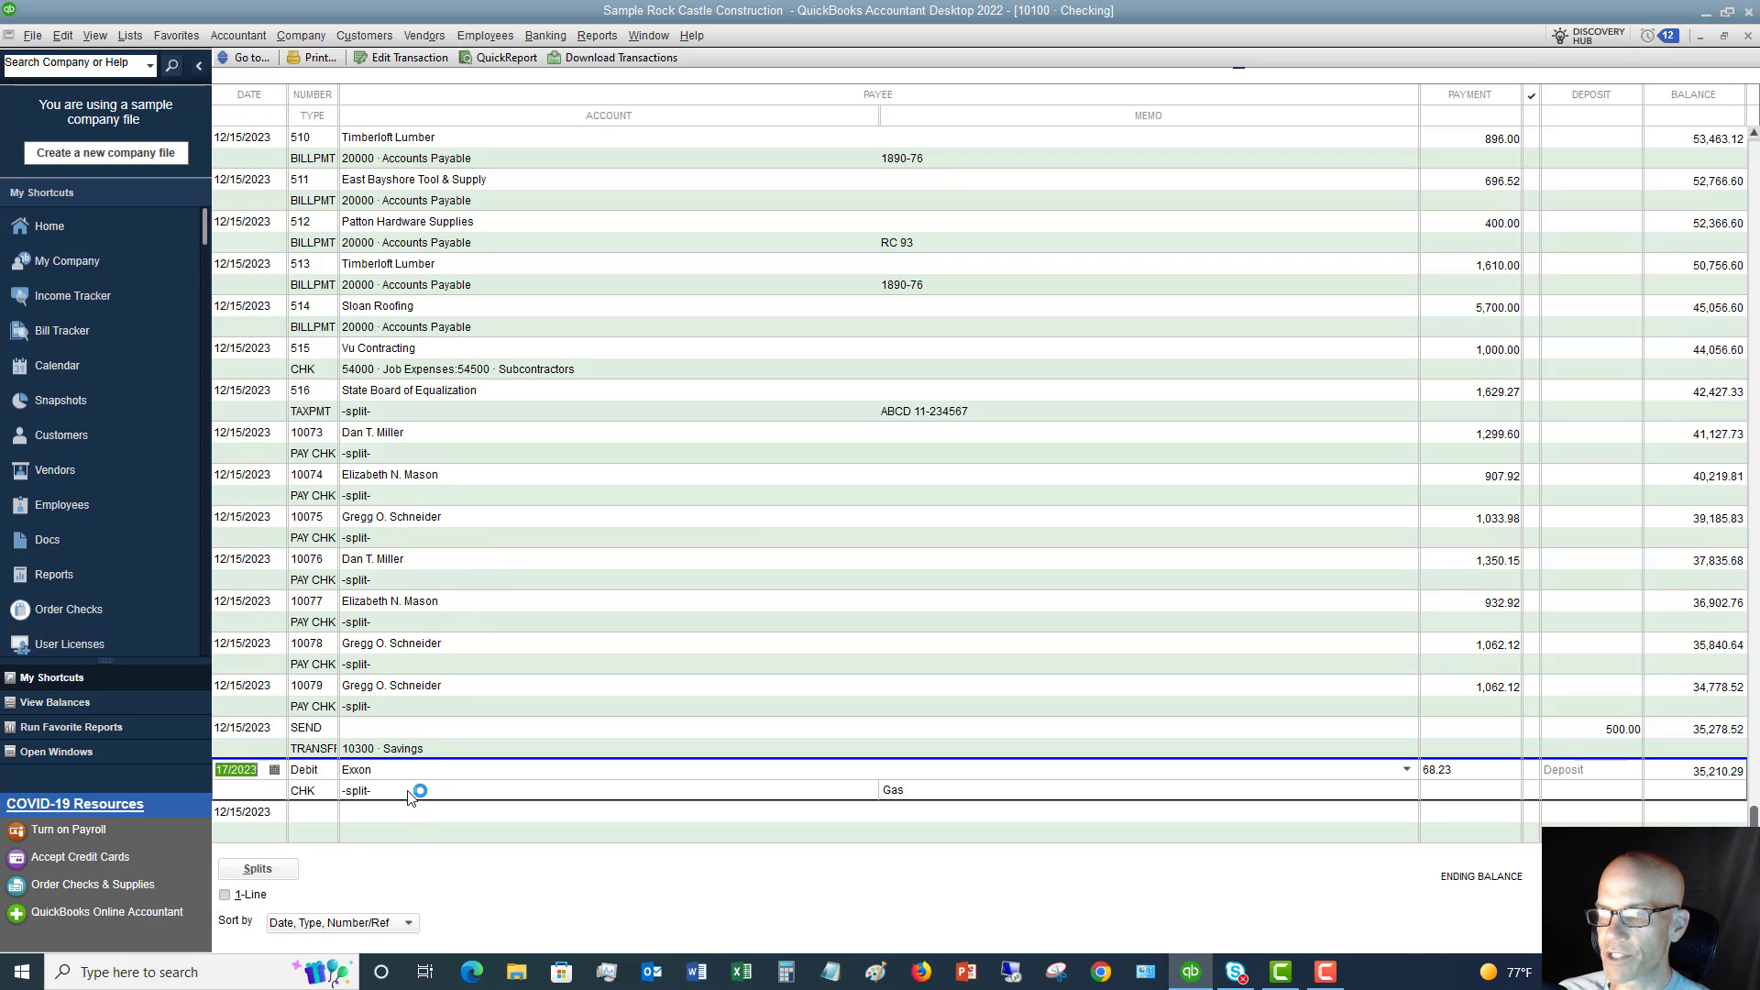
{"action": "left_click", "coordinate": [258, 868]}
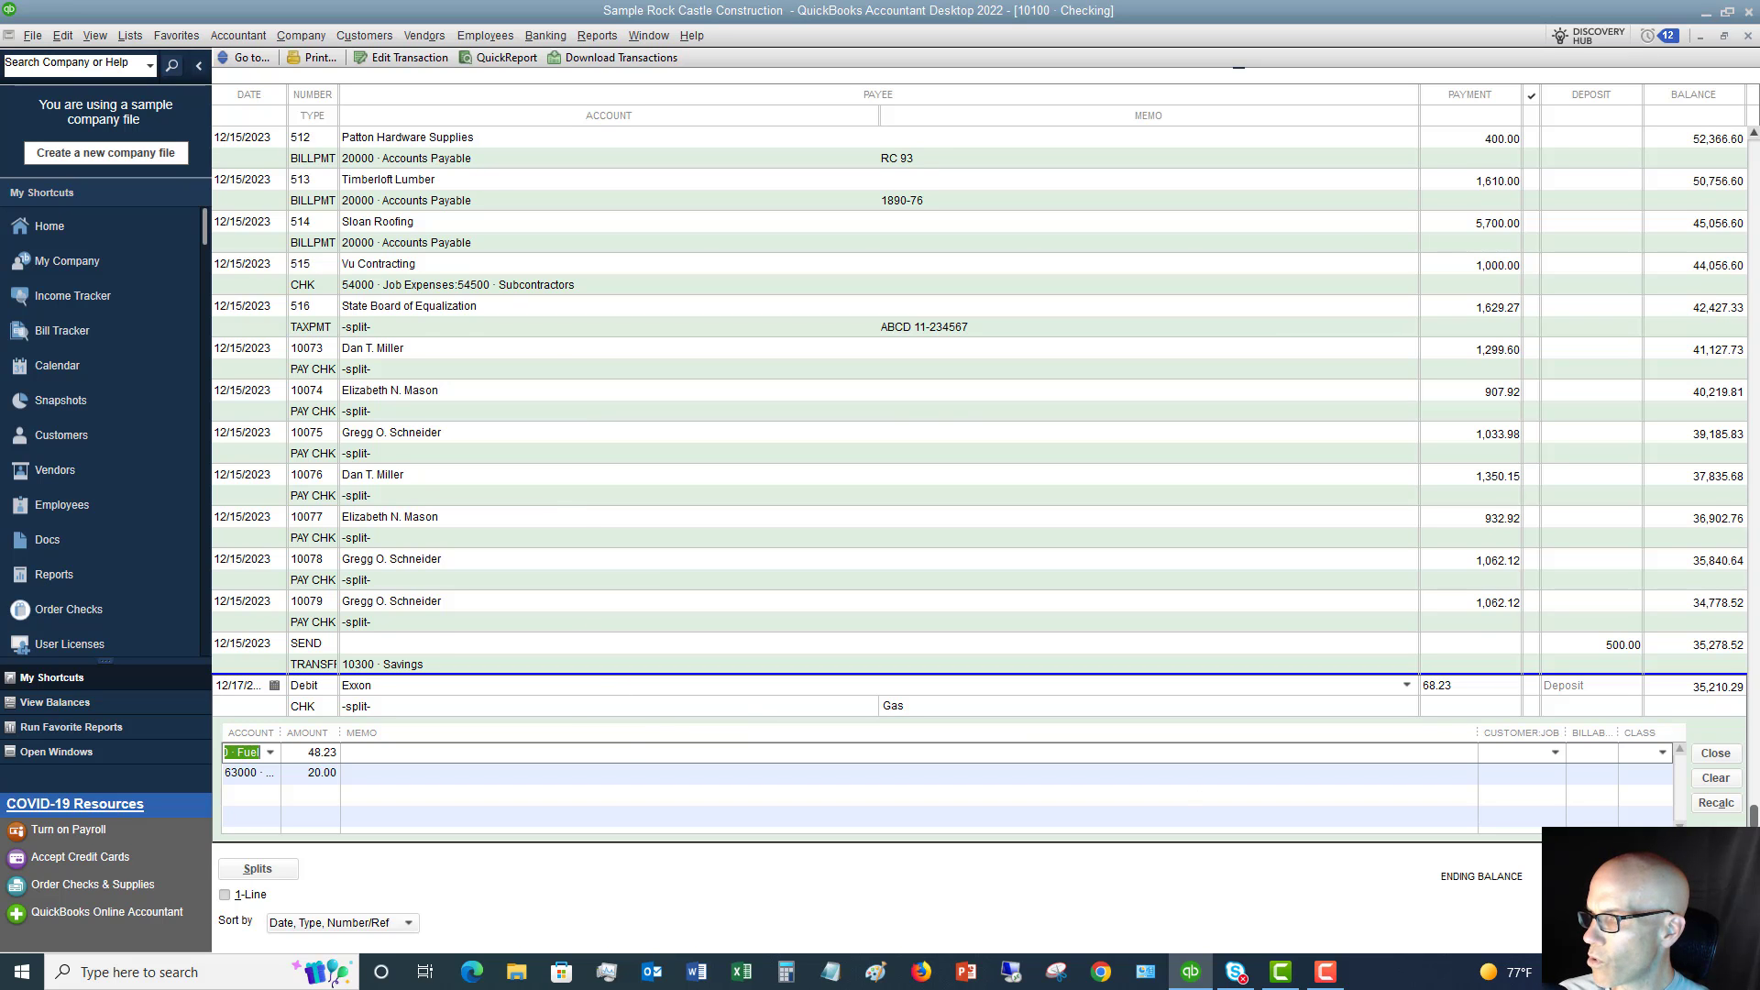
{"action": "scroll", "coordinate": [629, 532], "scroll_direction": "up", "scroll_amount": 10}
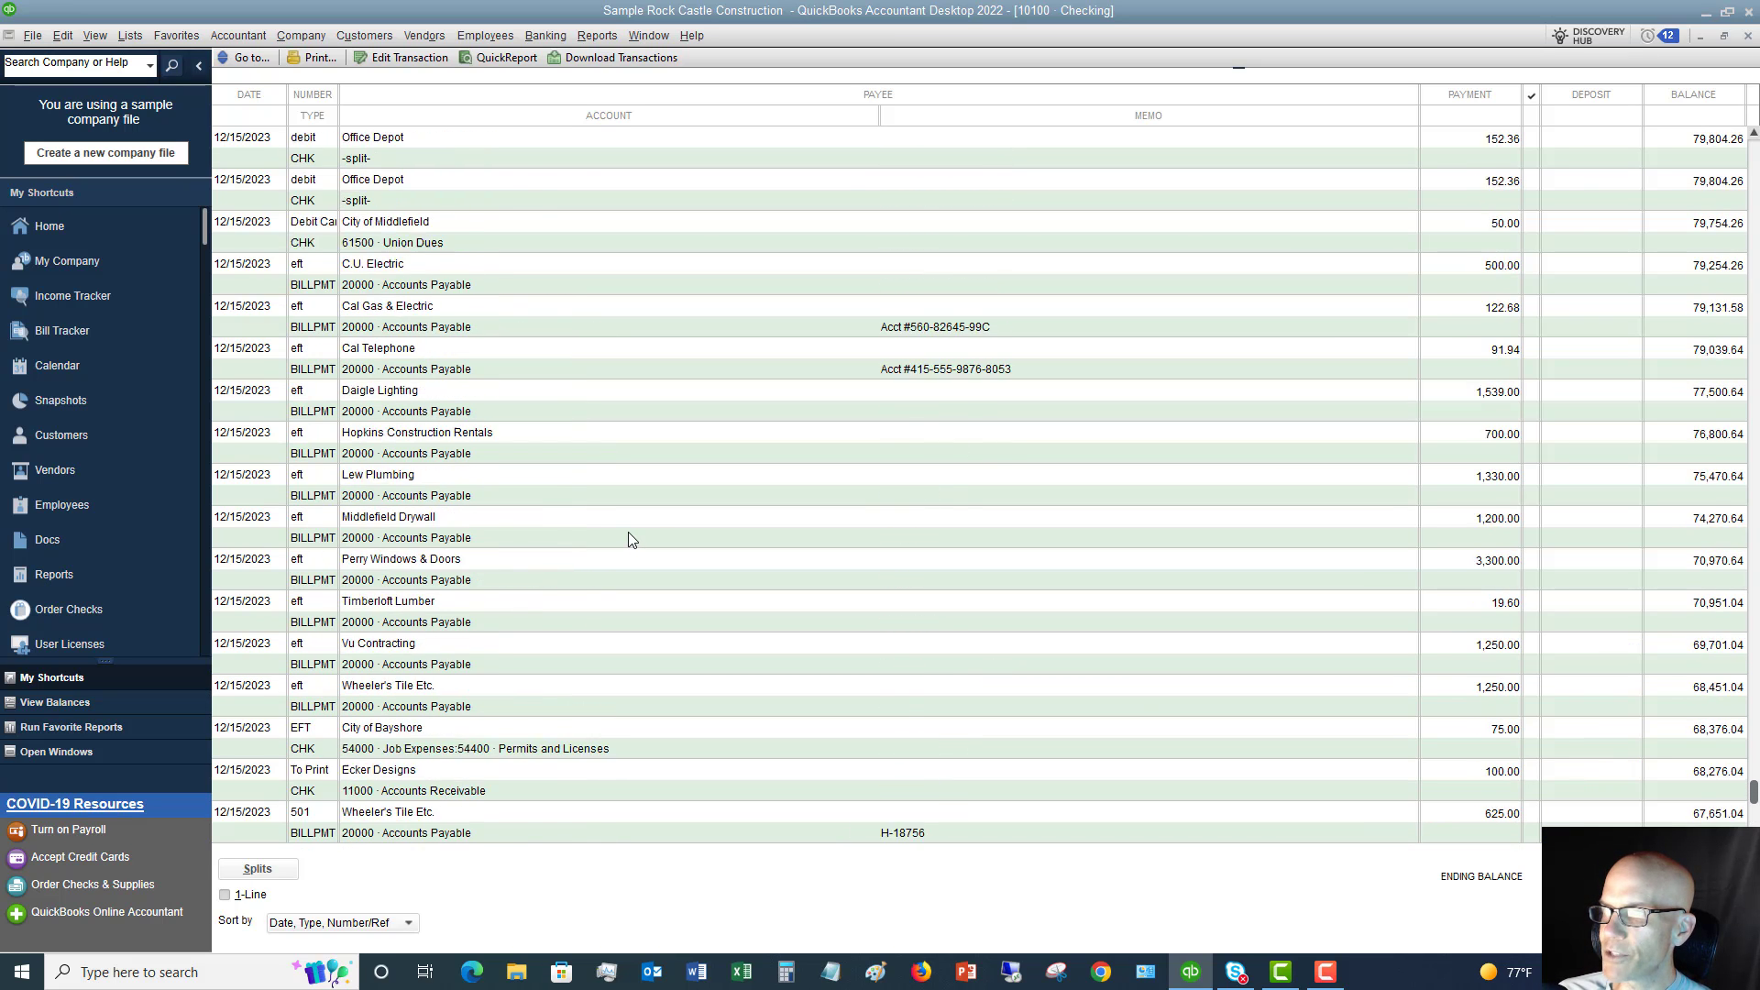
{"action": "scroll", "coordinate": [629, 536], "scroll_direction": "up", "scroll_amount": 2}
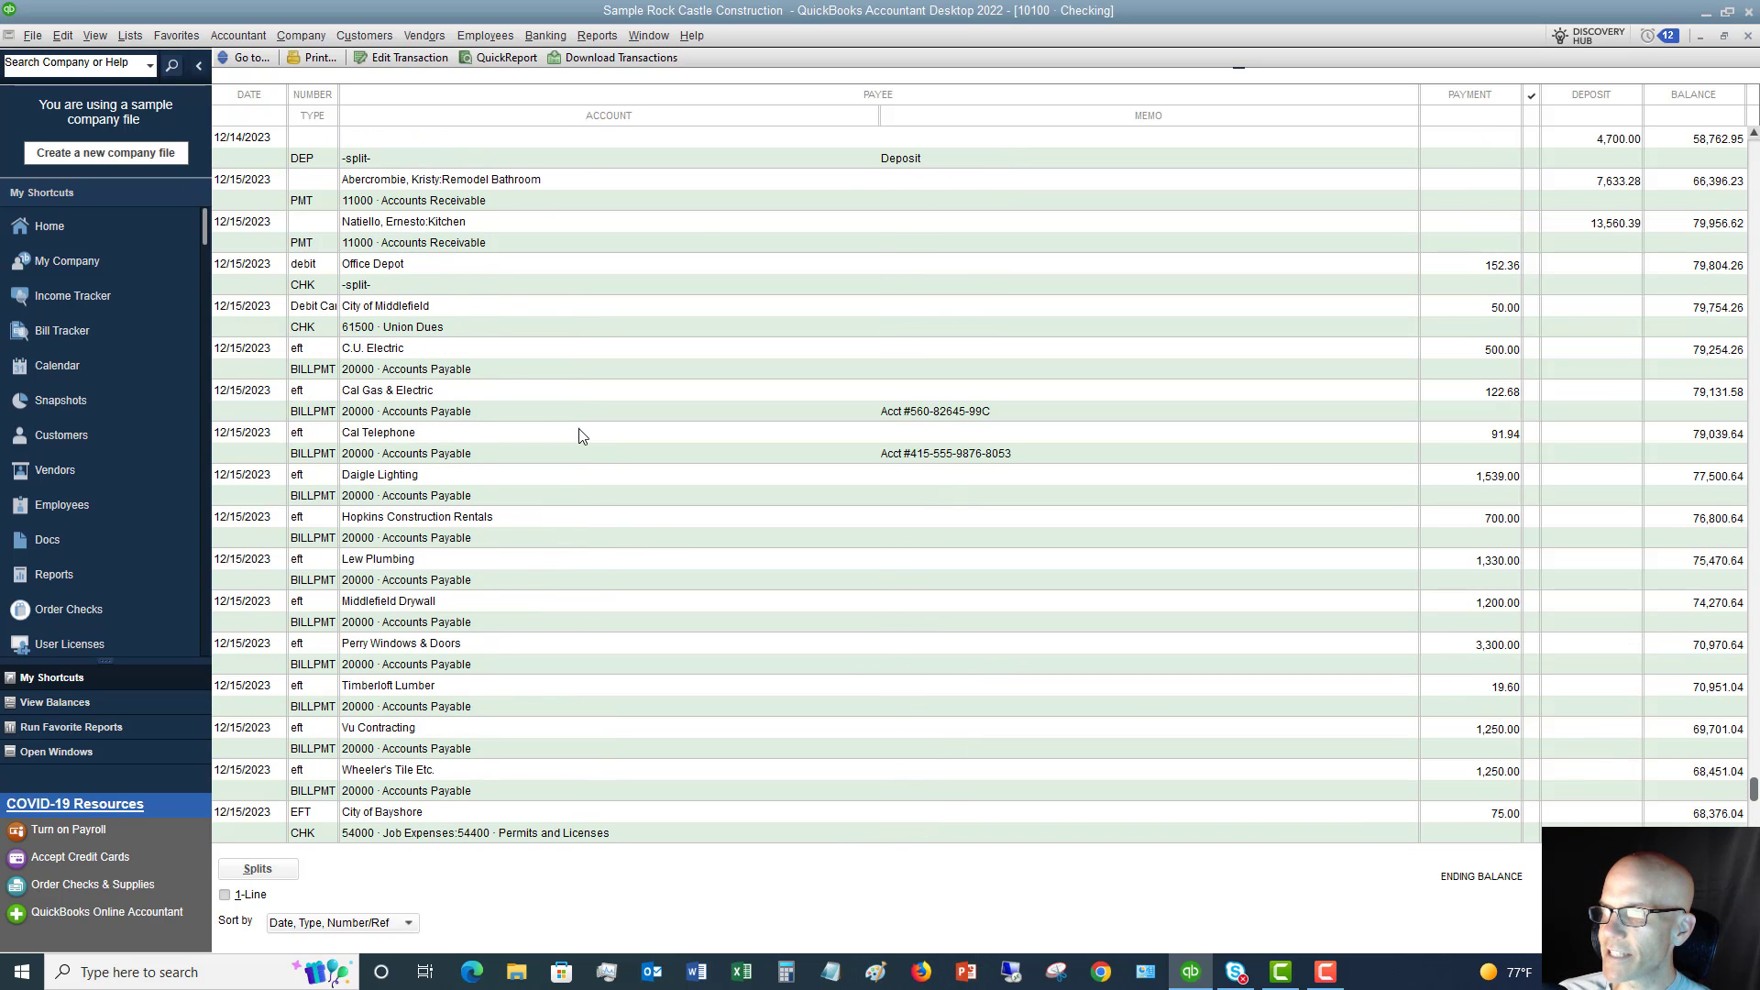
{"action": "left_click", "coordinate": [431, 290]}
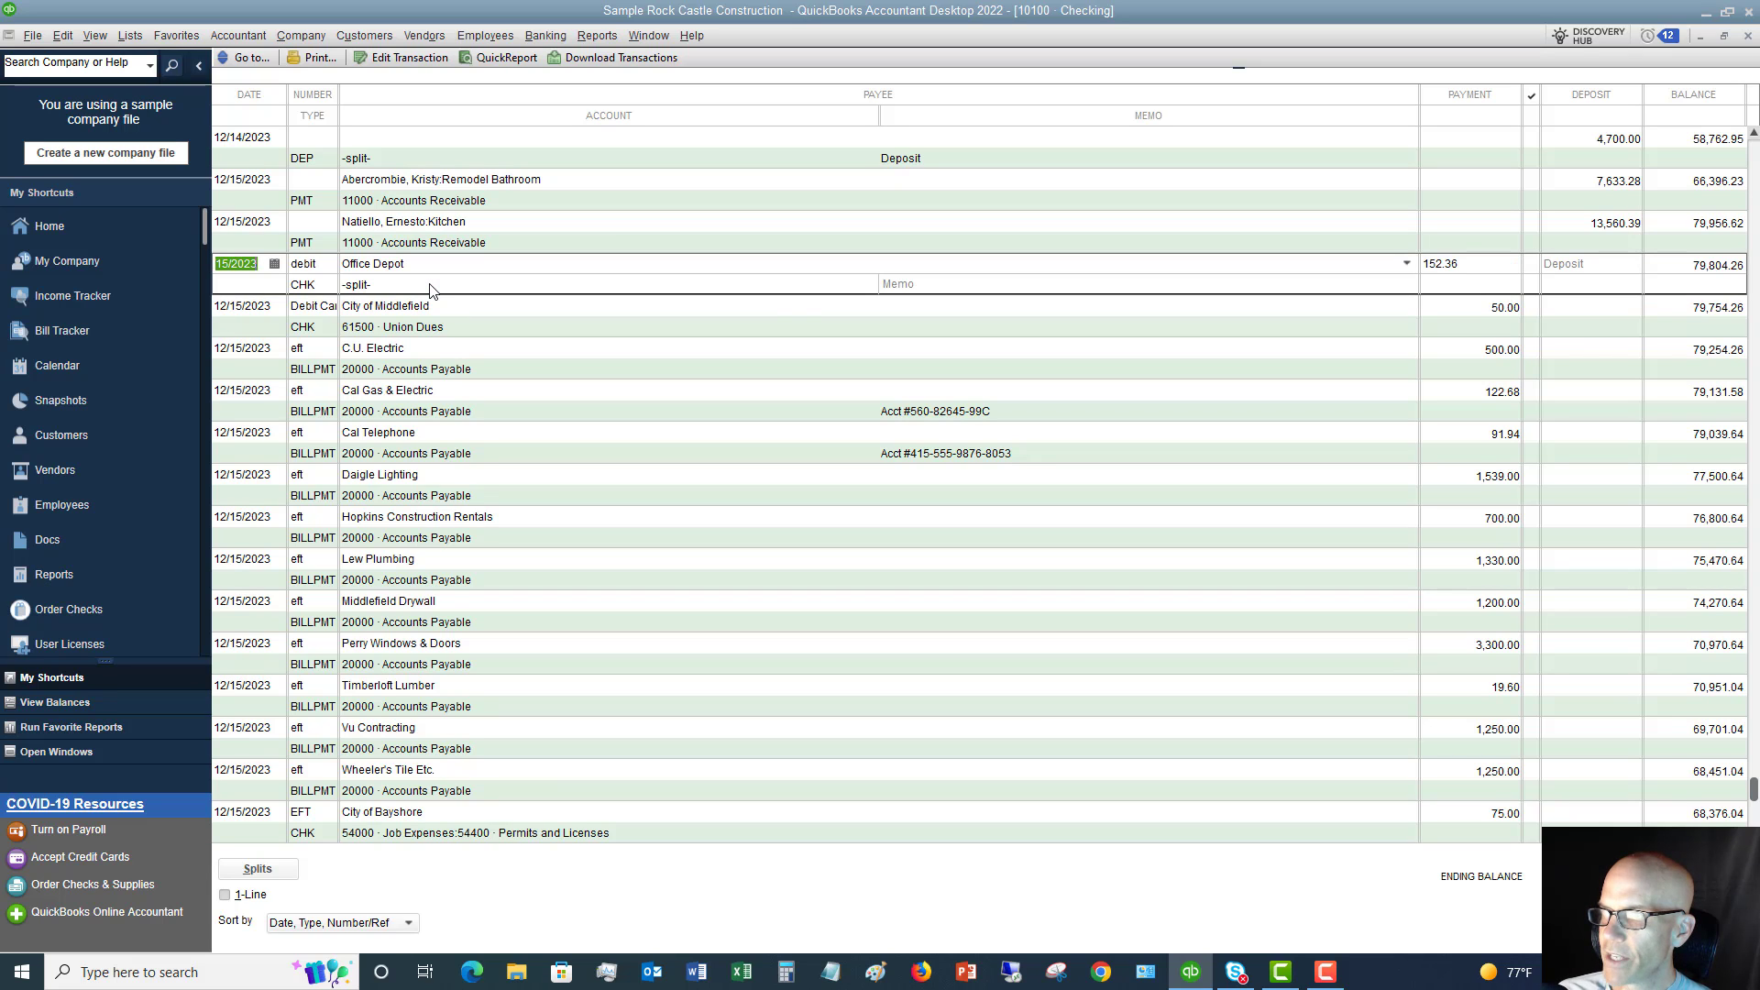
{"action": "left_click", "coordinate": [258, 869]}
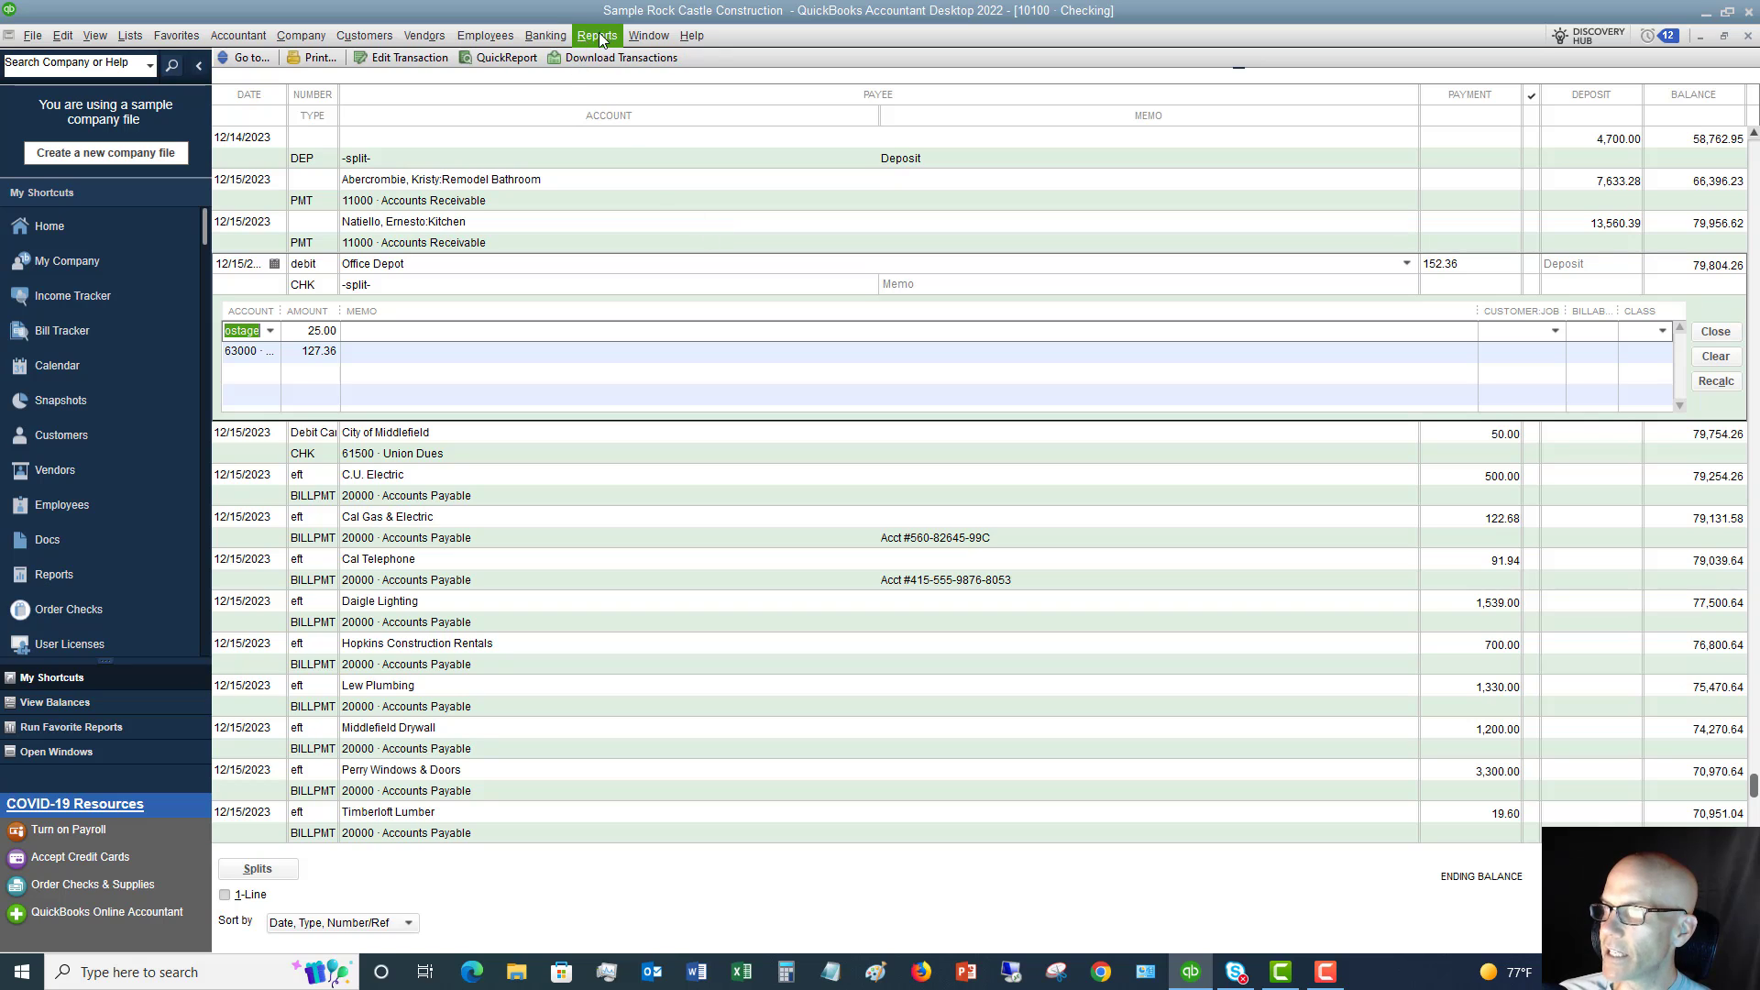
Step: Open Enter Credit Card Charges from the Banking menu
{"action": "left_click", "coordinate": [543, 37]}
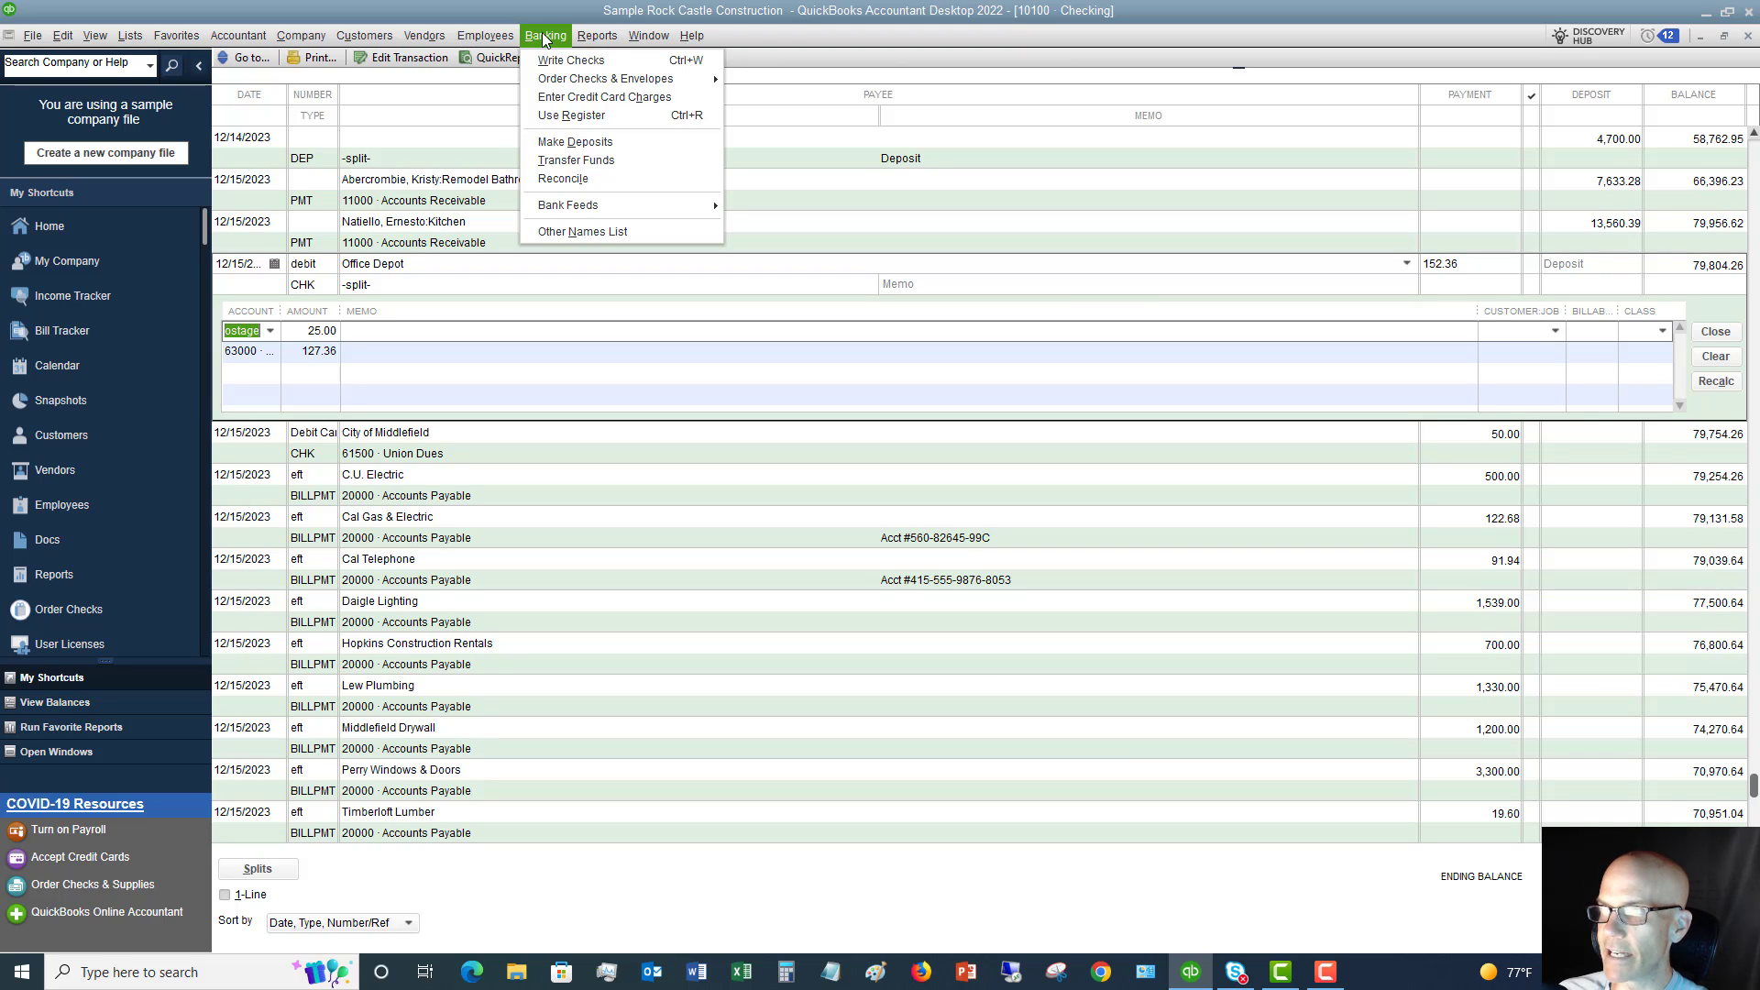
{"action": "left_click", "coordinate": [591, 97]}
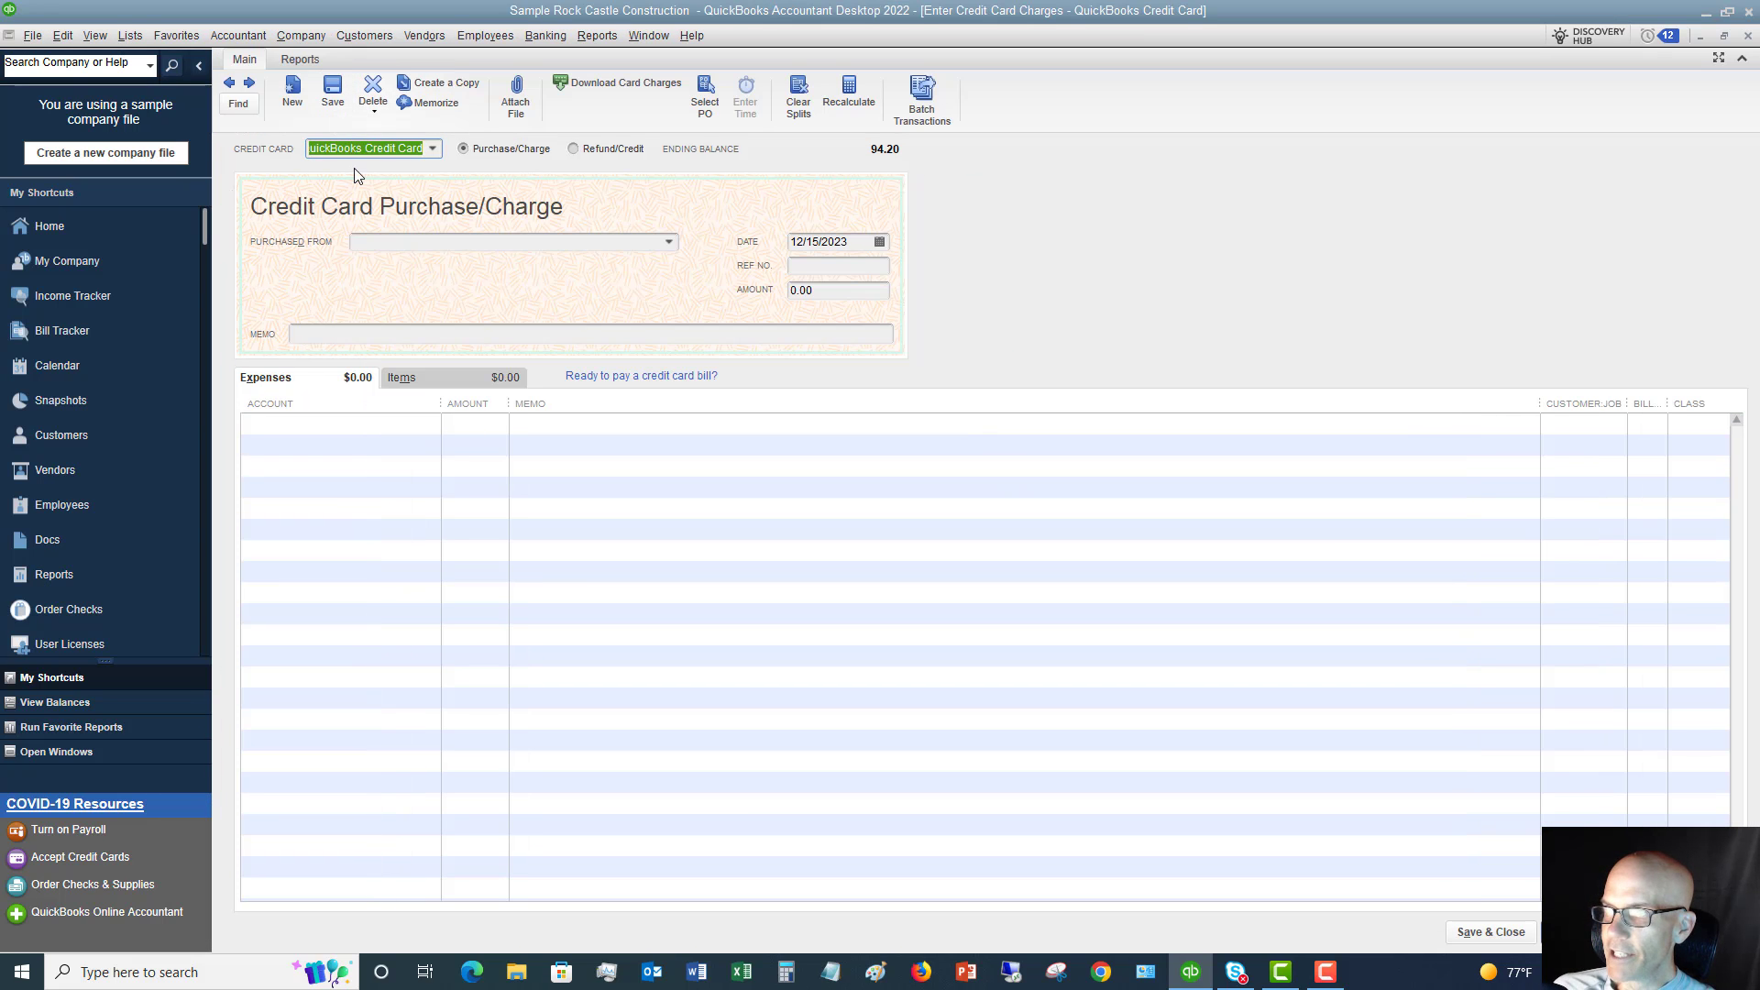
Step: Enter a 500.00 credit card charge from Dianne's Auto Shop
{"action": "left_click", "coordinate": [671, 243]}
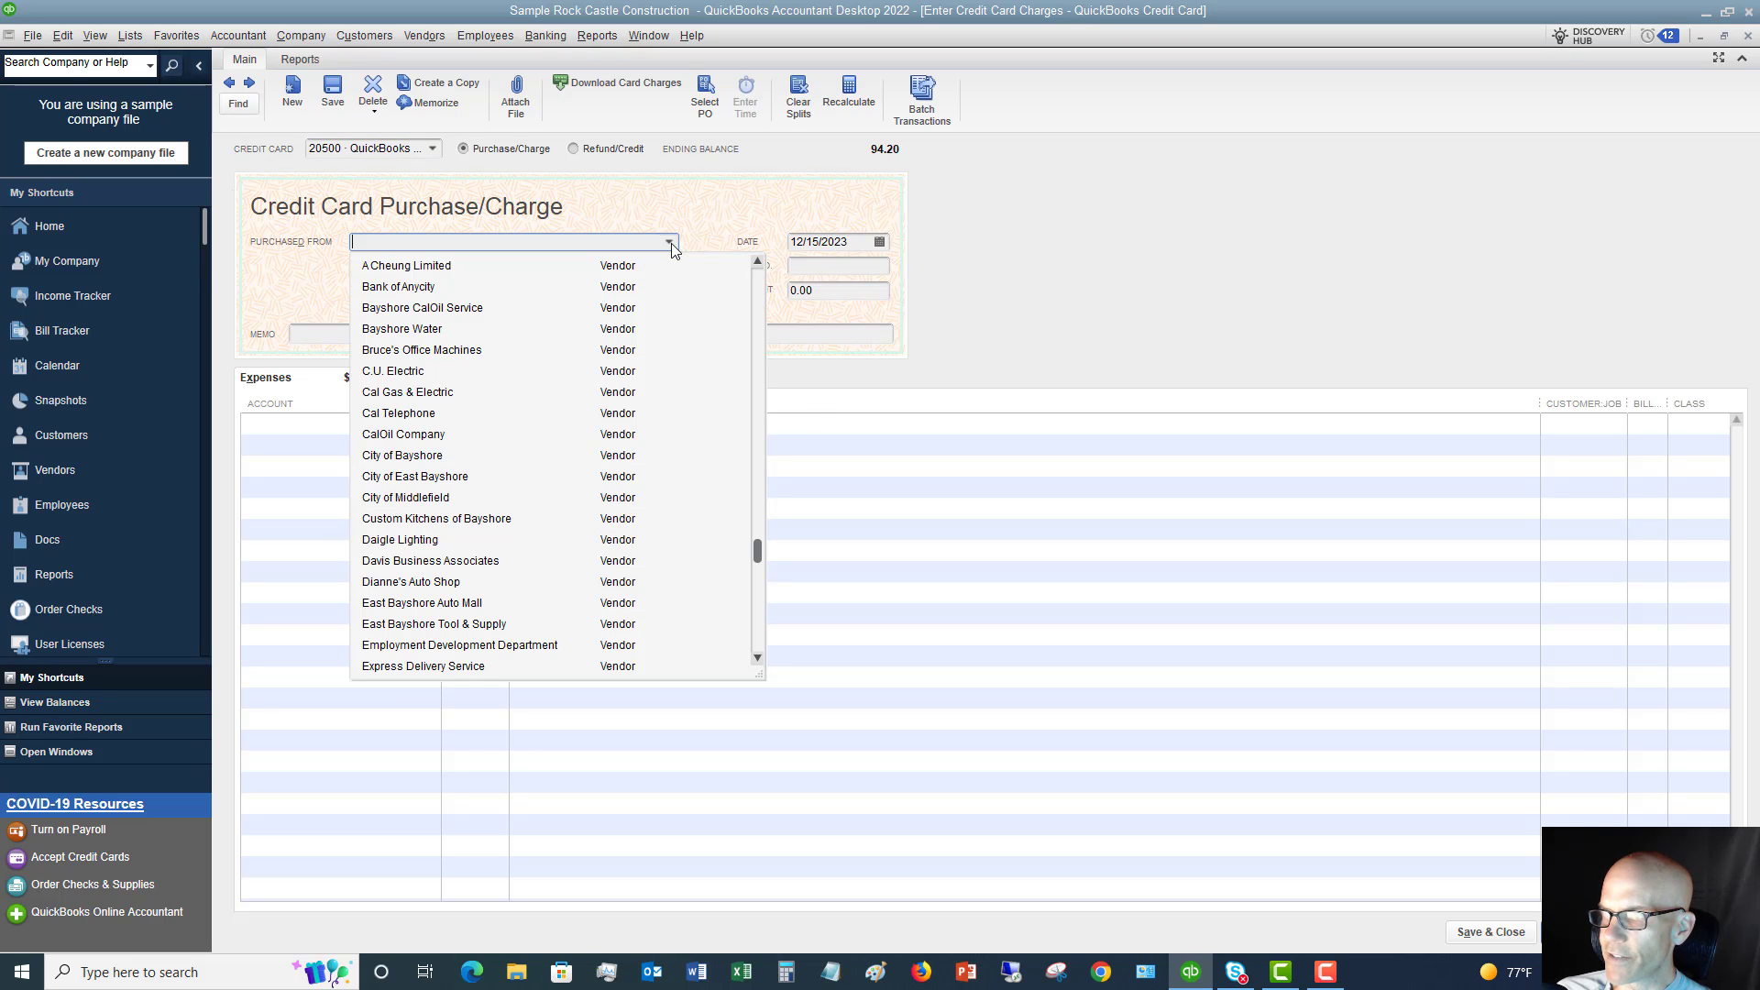
{"action": "left_click", "coordinate": [410, 583]}
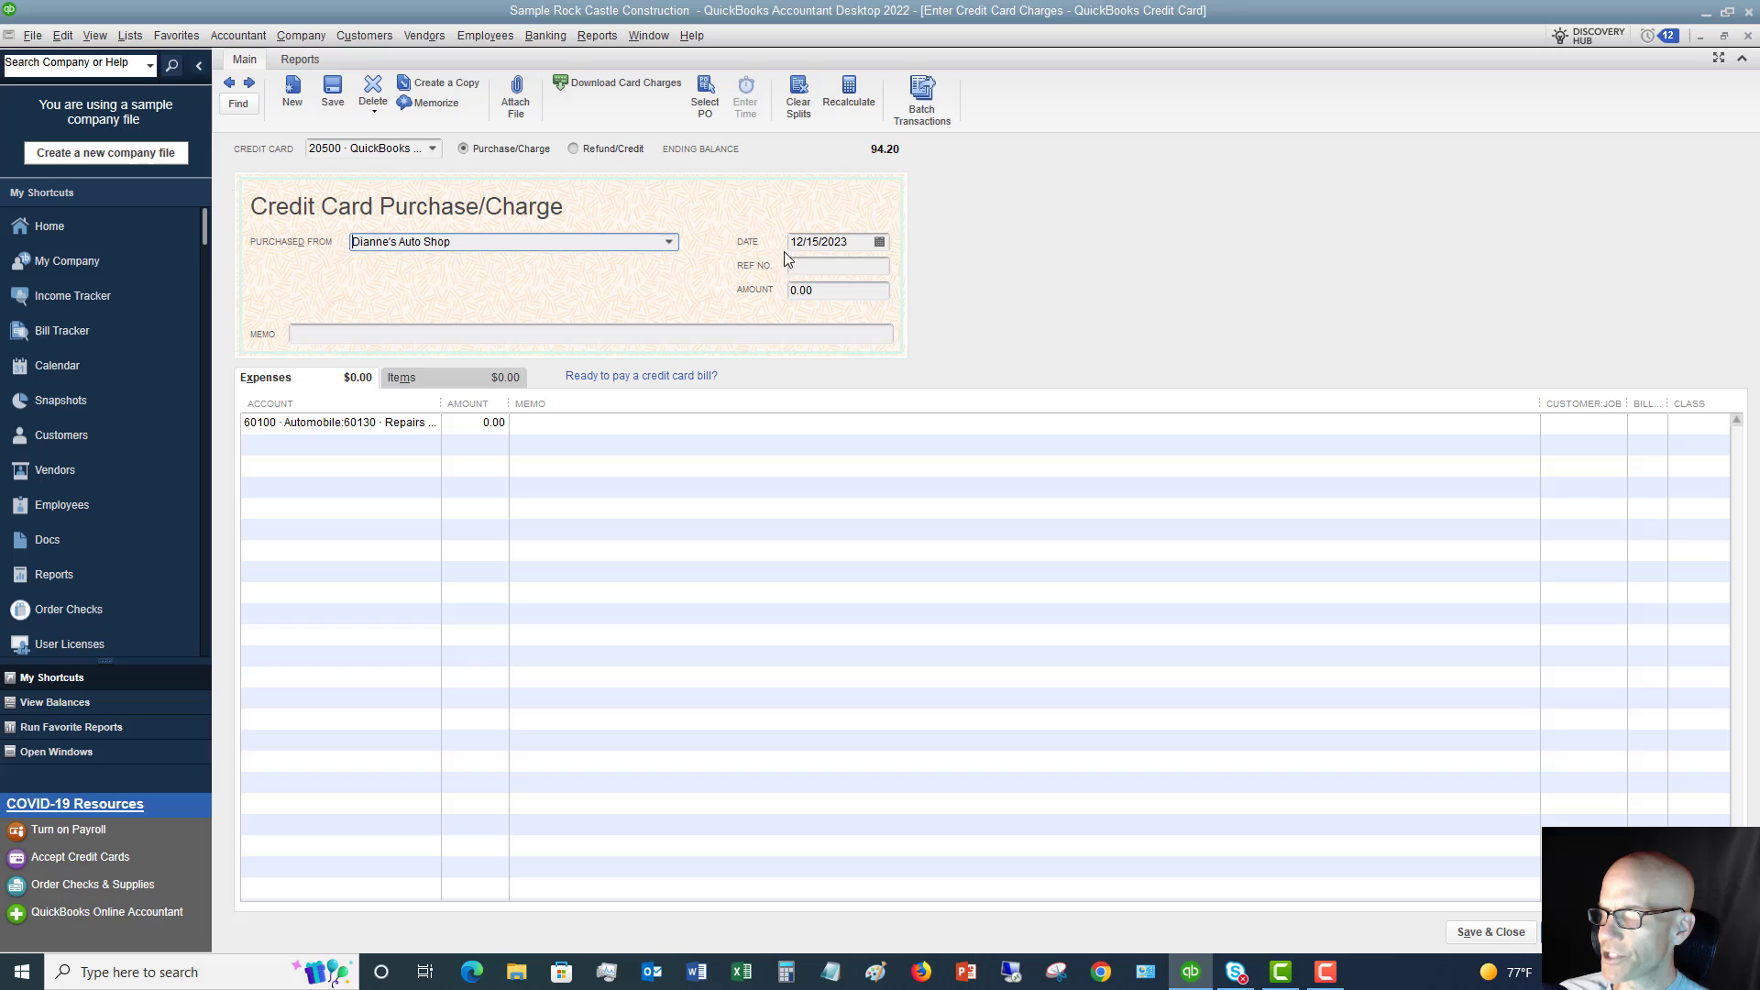
{"action": "key", "text": "Tab"}
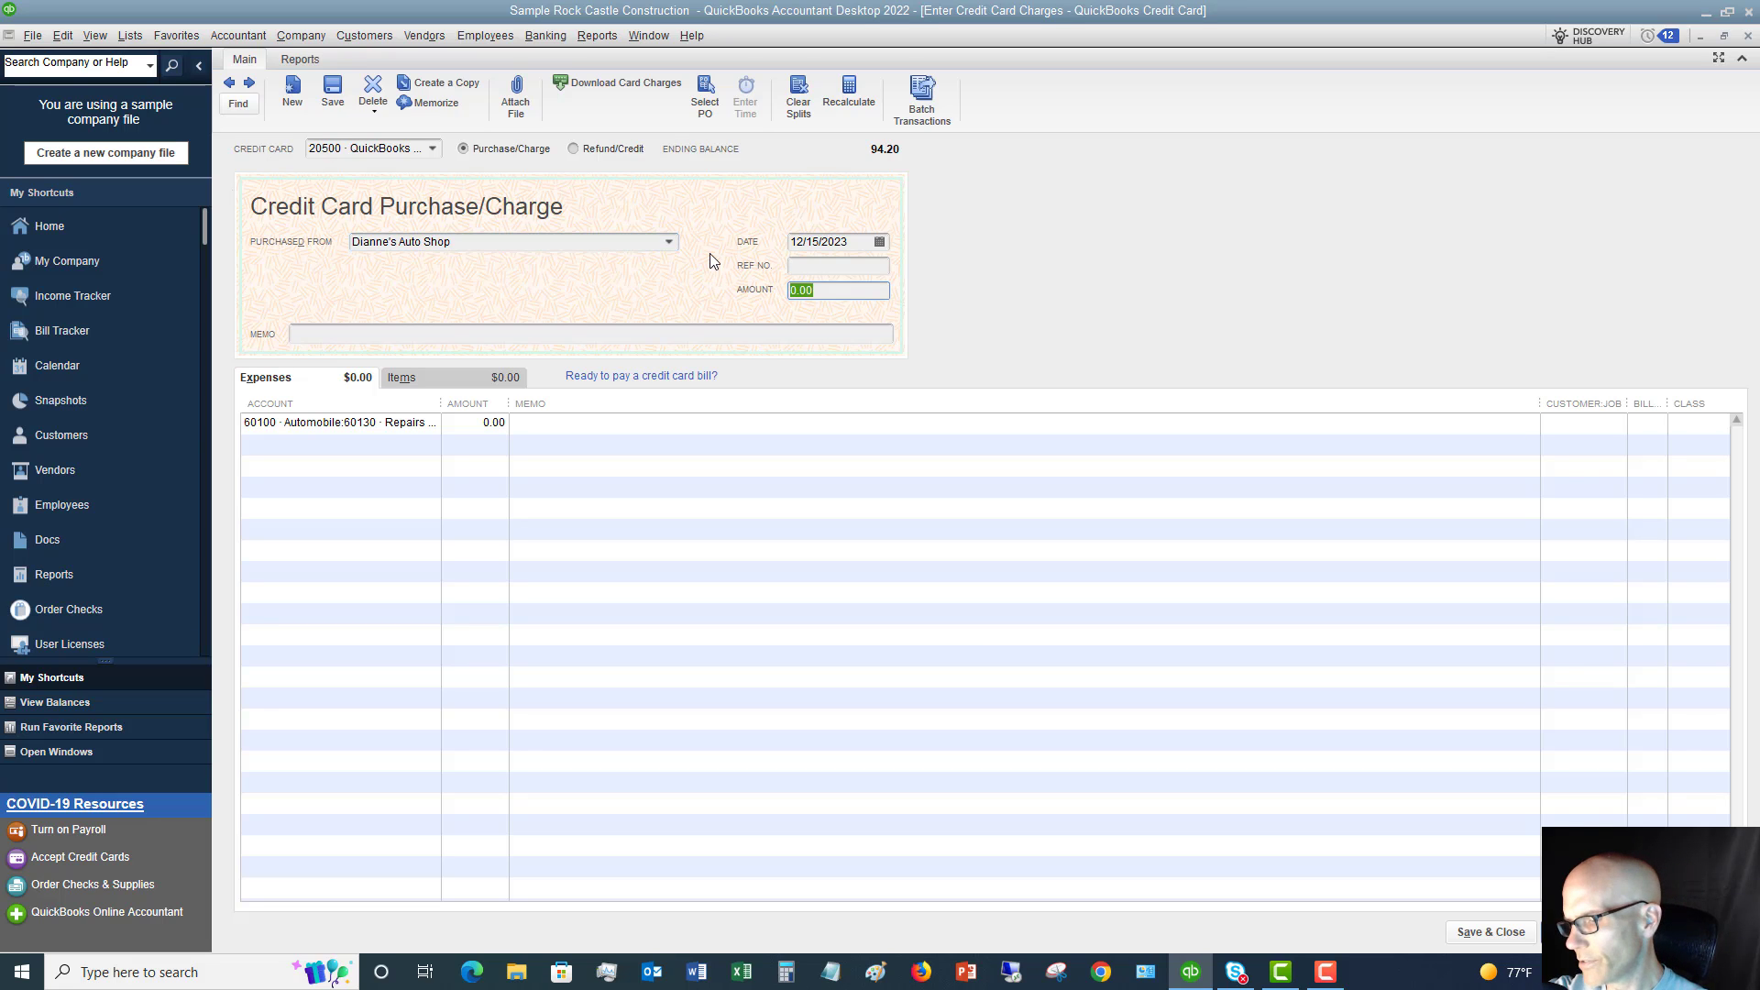
{"action": "type", "text": "500"}
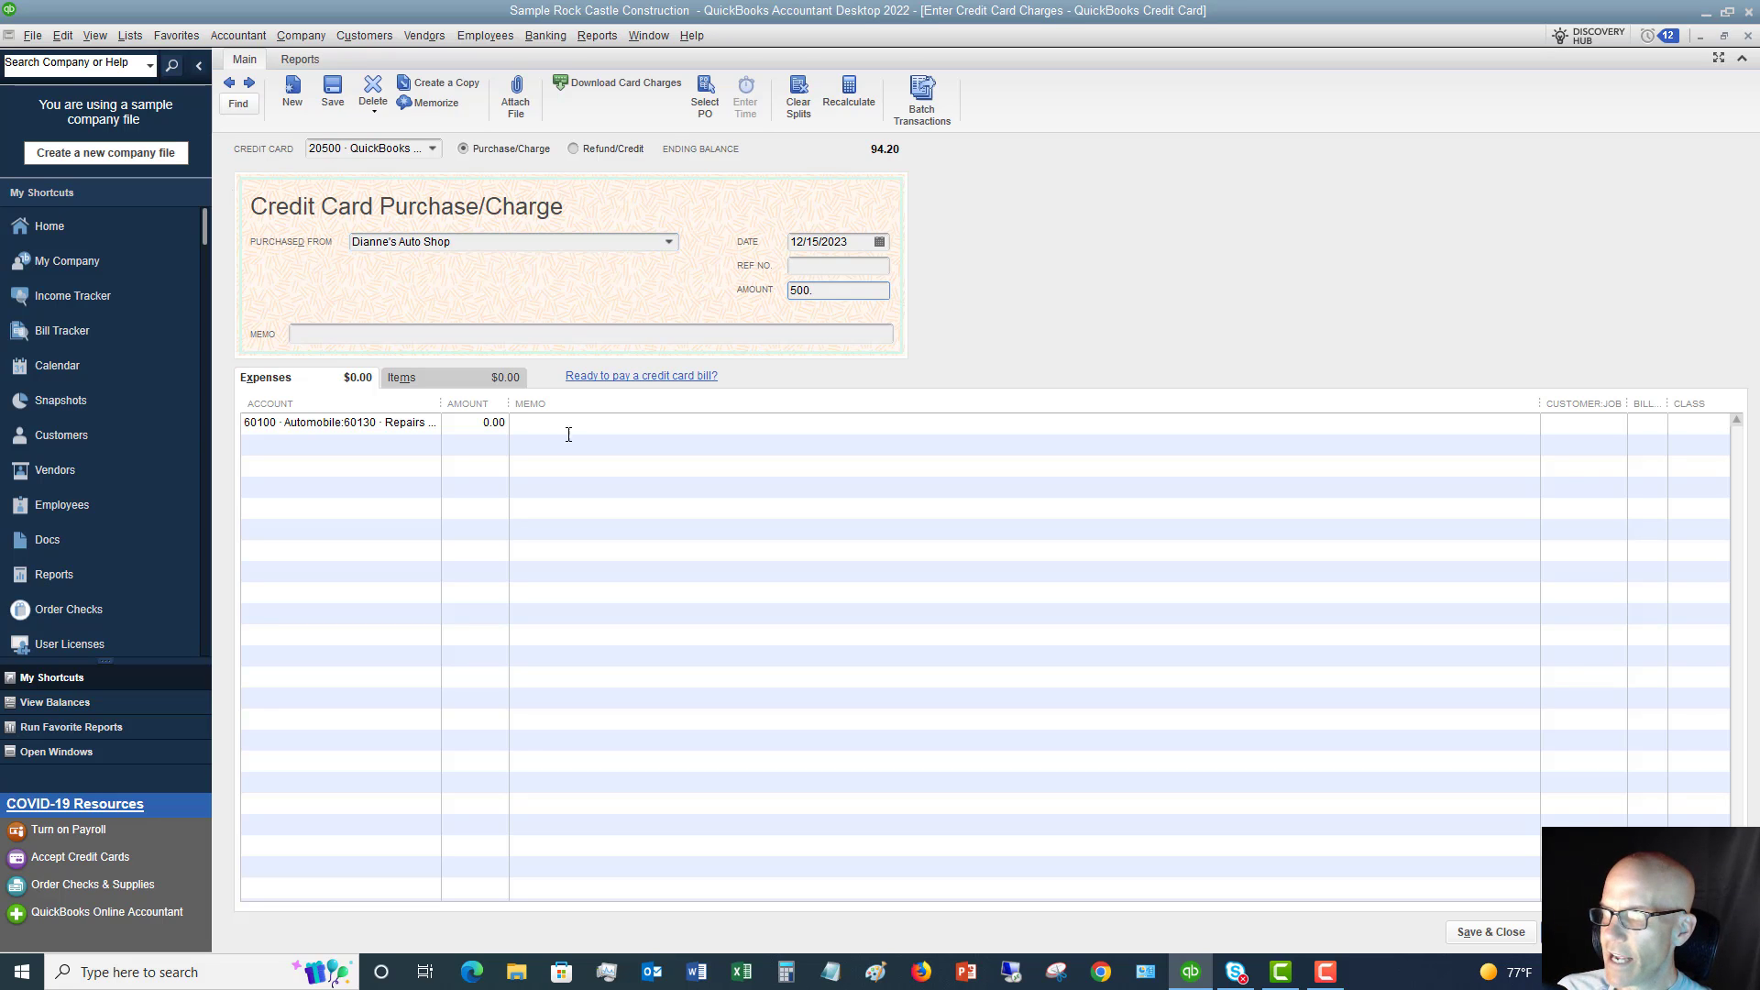
{"action": "left_click", "coordinate": [404, 432]}
Step: Put 400.00 on the first expense line and 100.00 on 60110 Automobile Fuel
{"action": "key", "text": "Tab"}
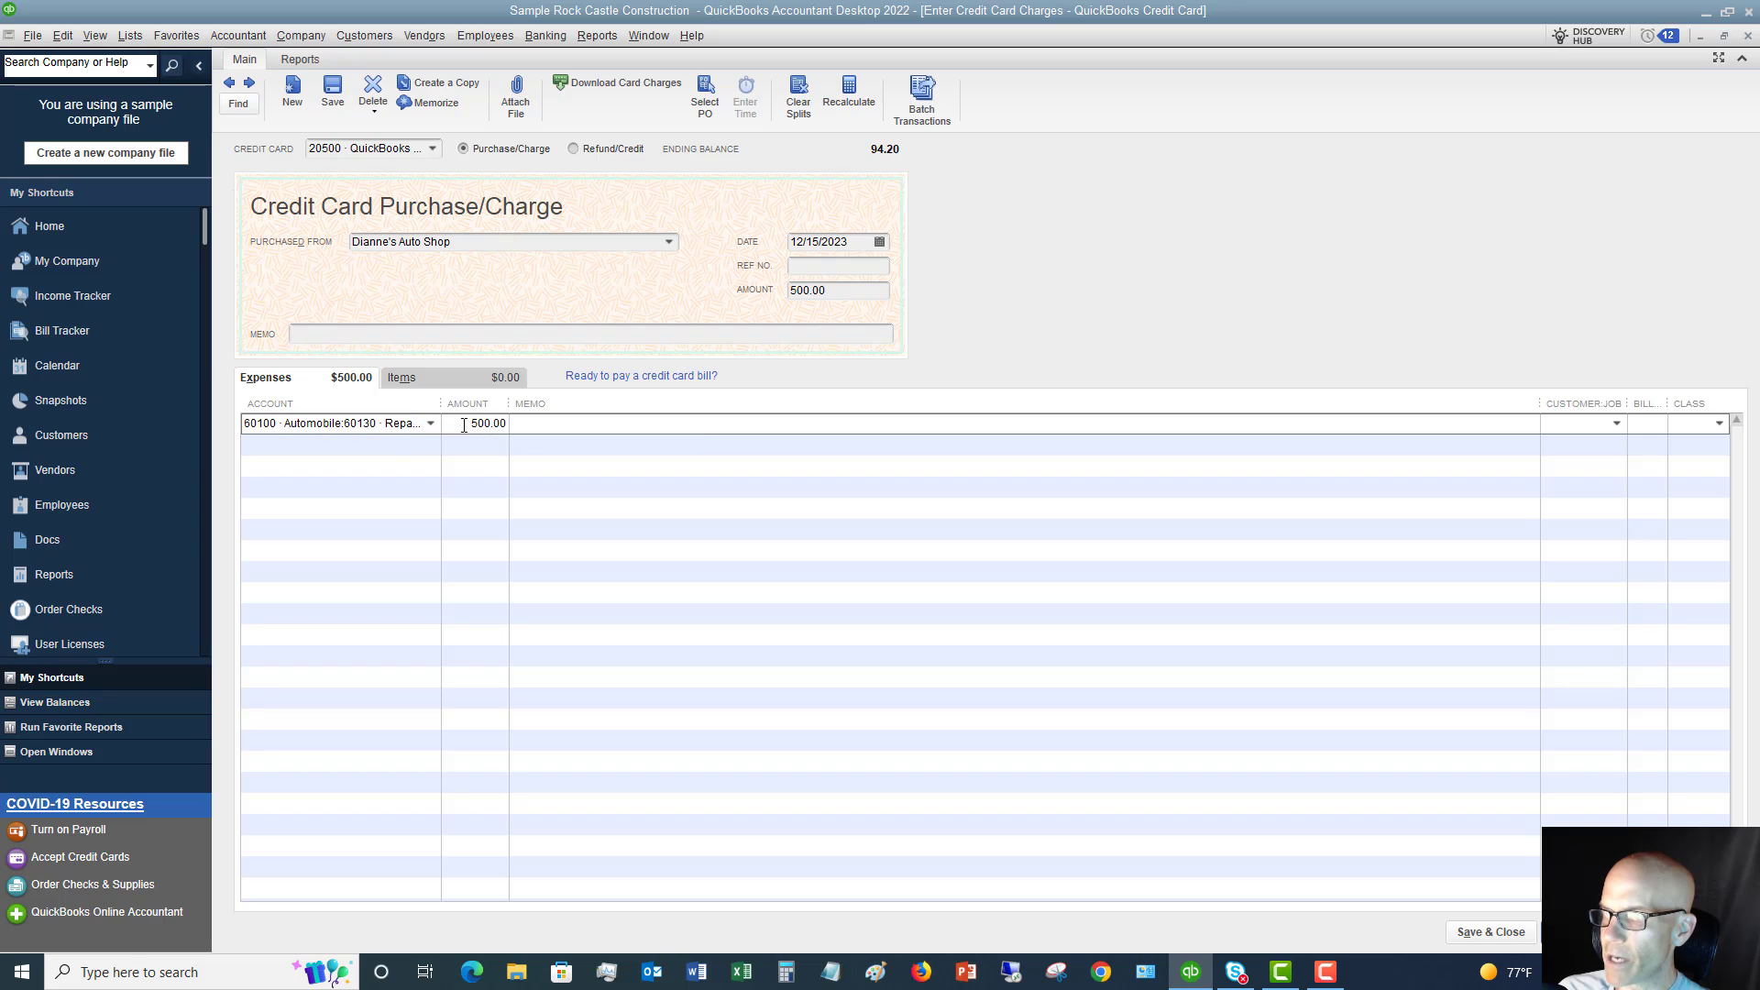
{"action": "type", "text": "400"}
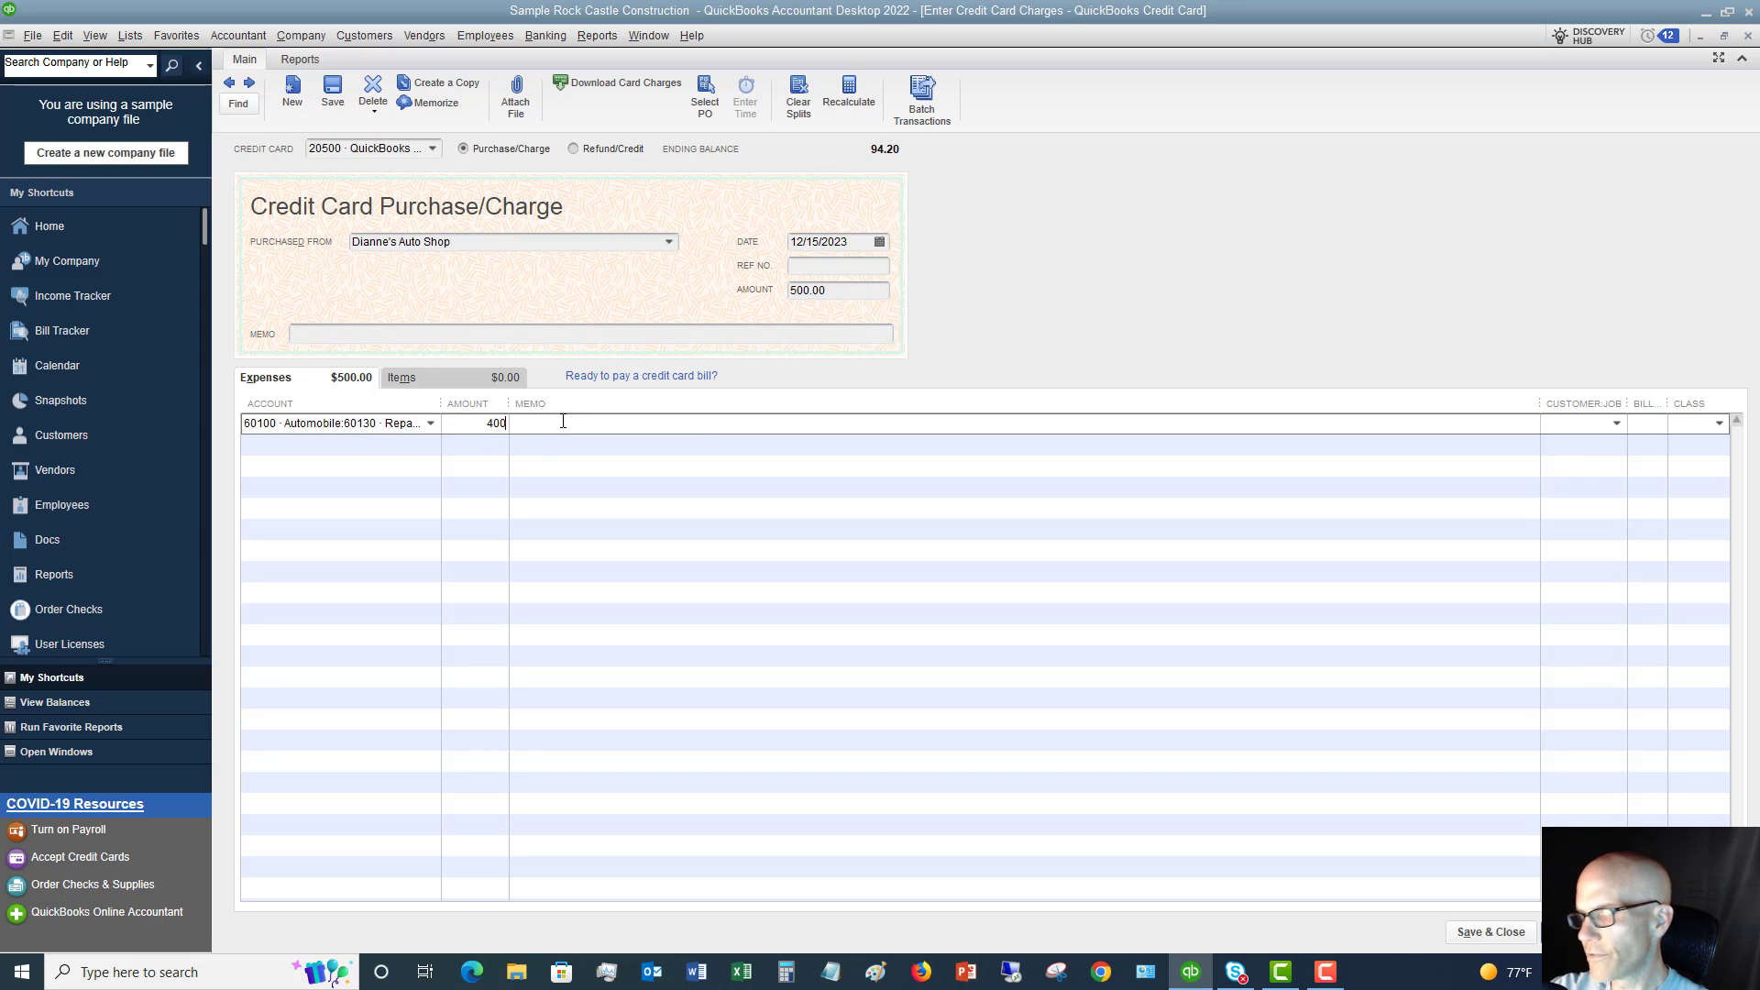
{"action": "left_click", "coordinate": [409, 443]}
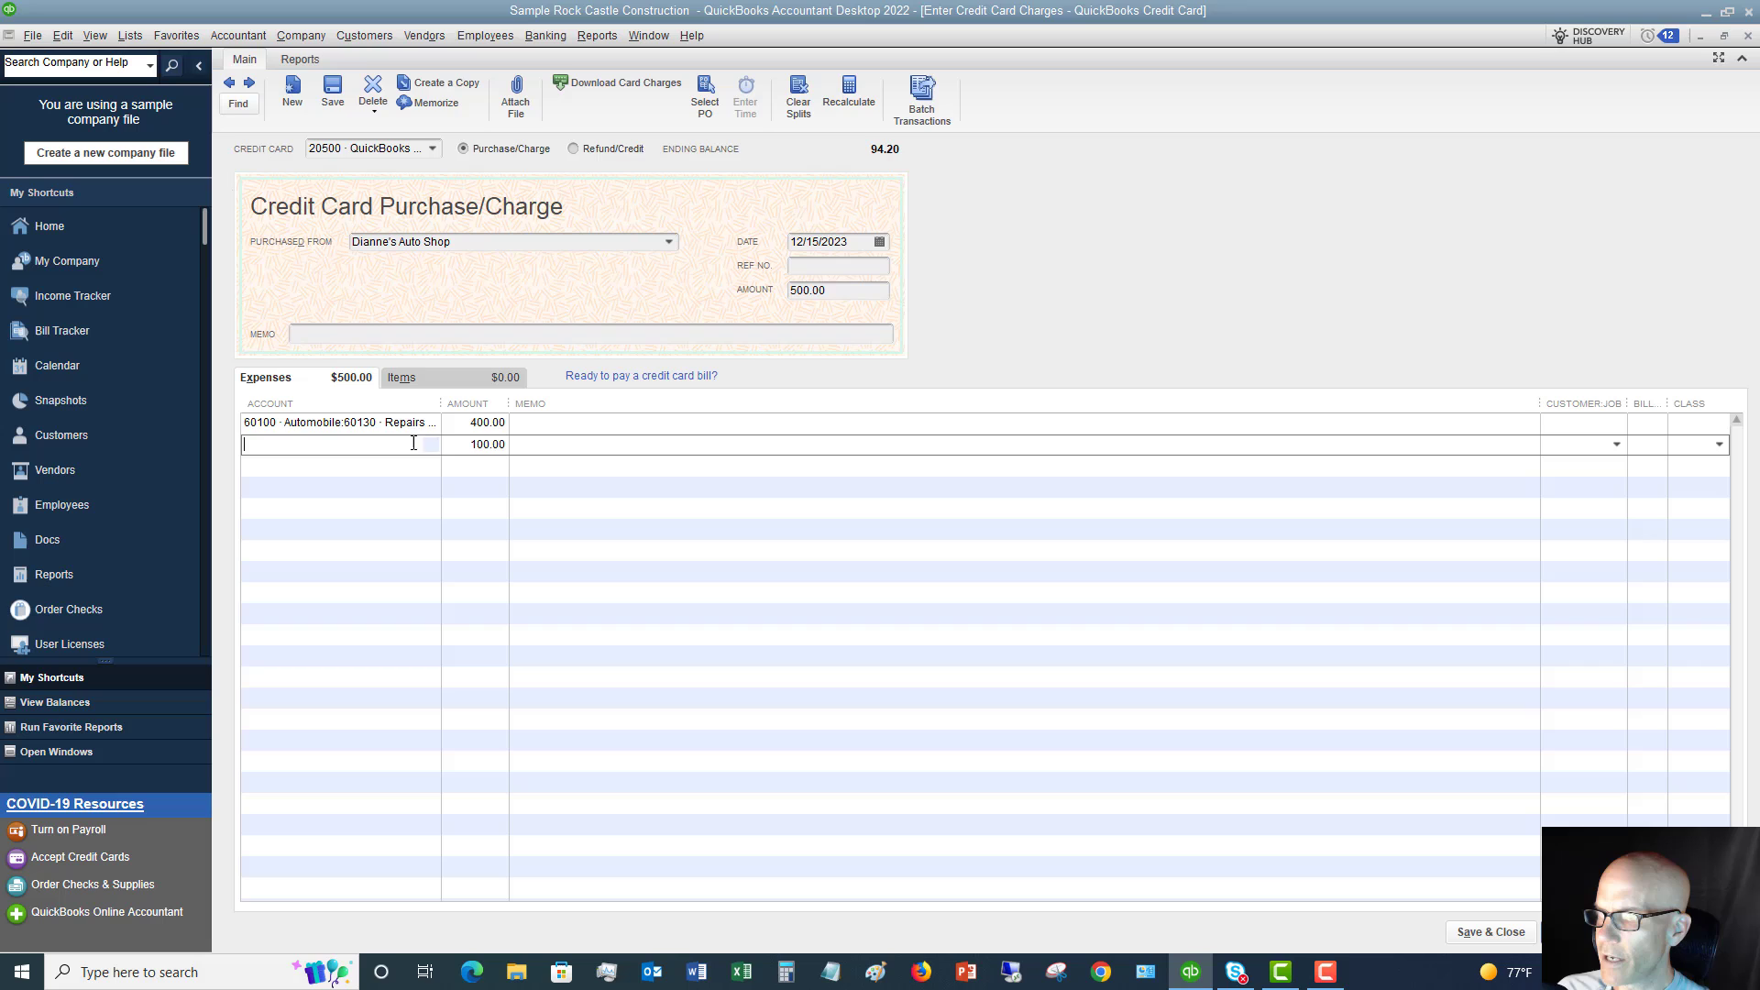
{"action": "left_click", "coordinate": [429, 444]}
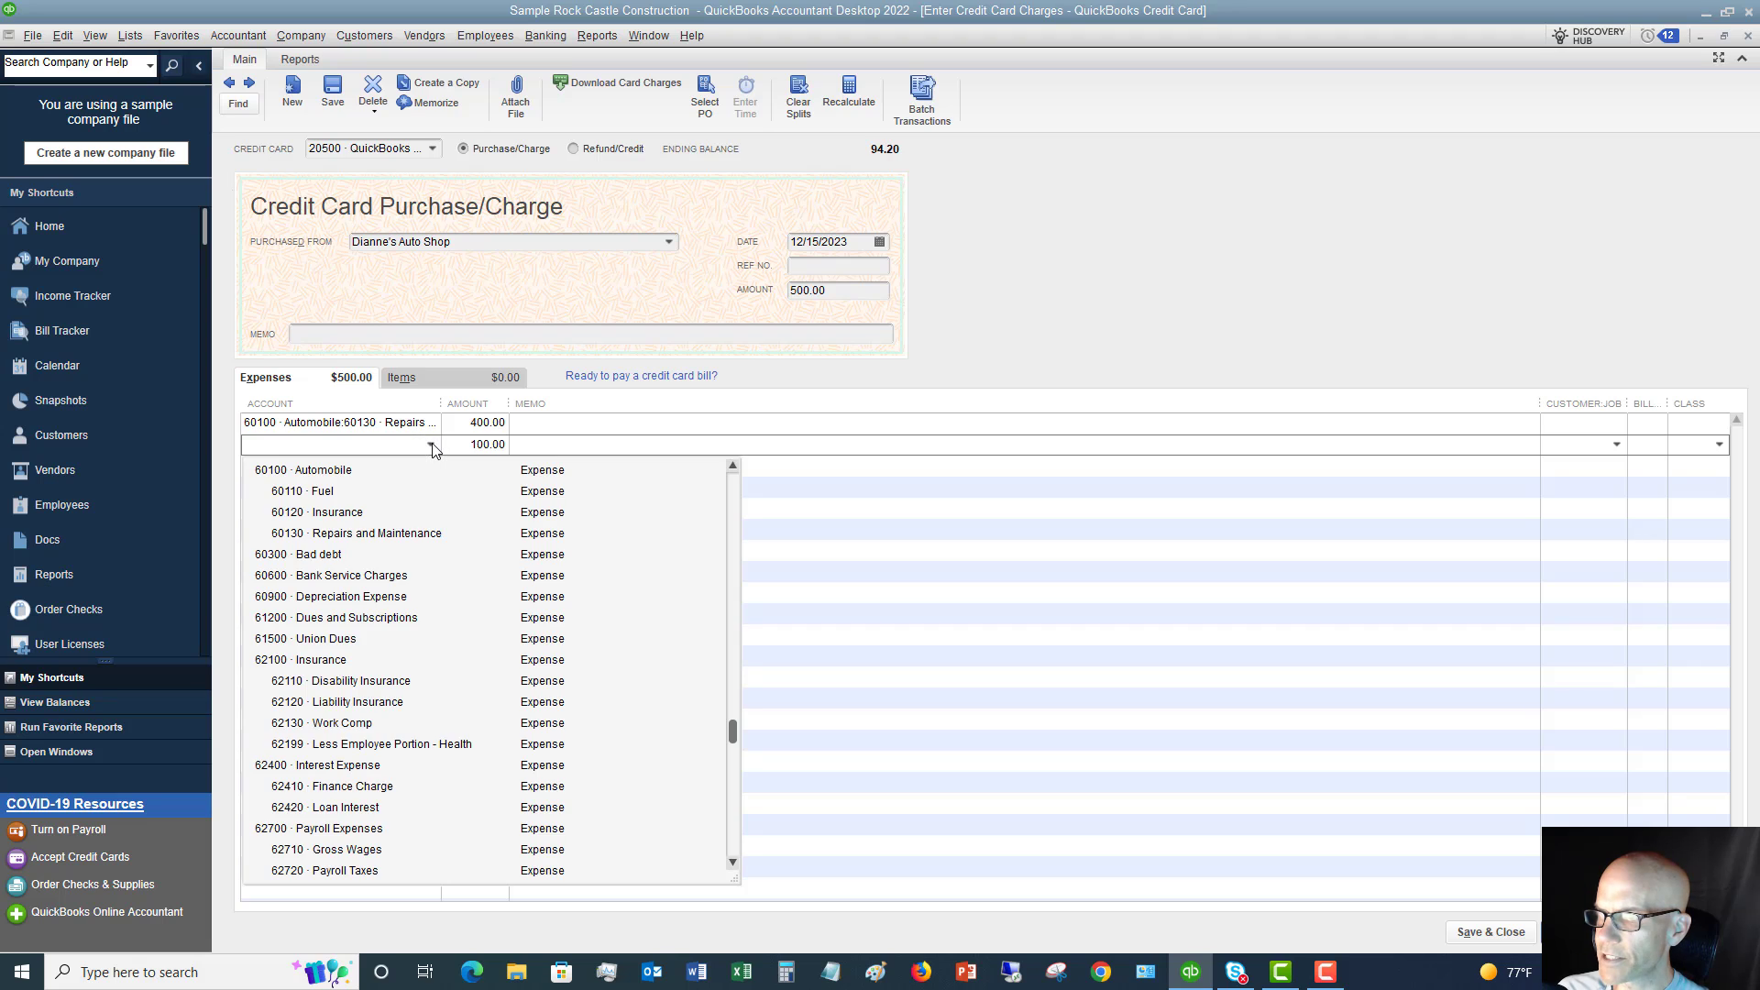
{"action": "left_click", "coordinate": [349, 491]}
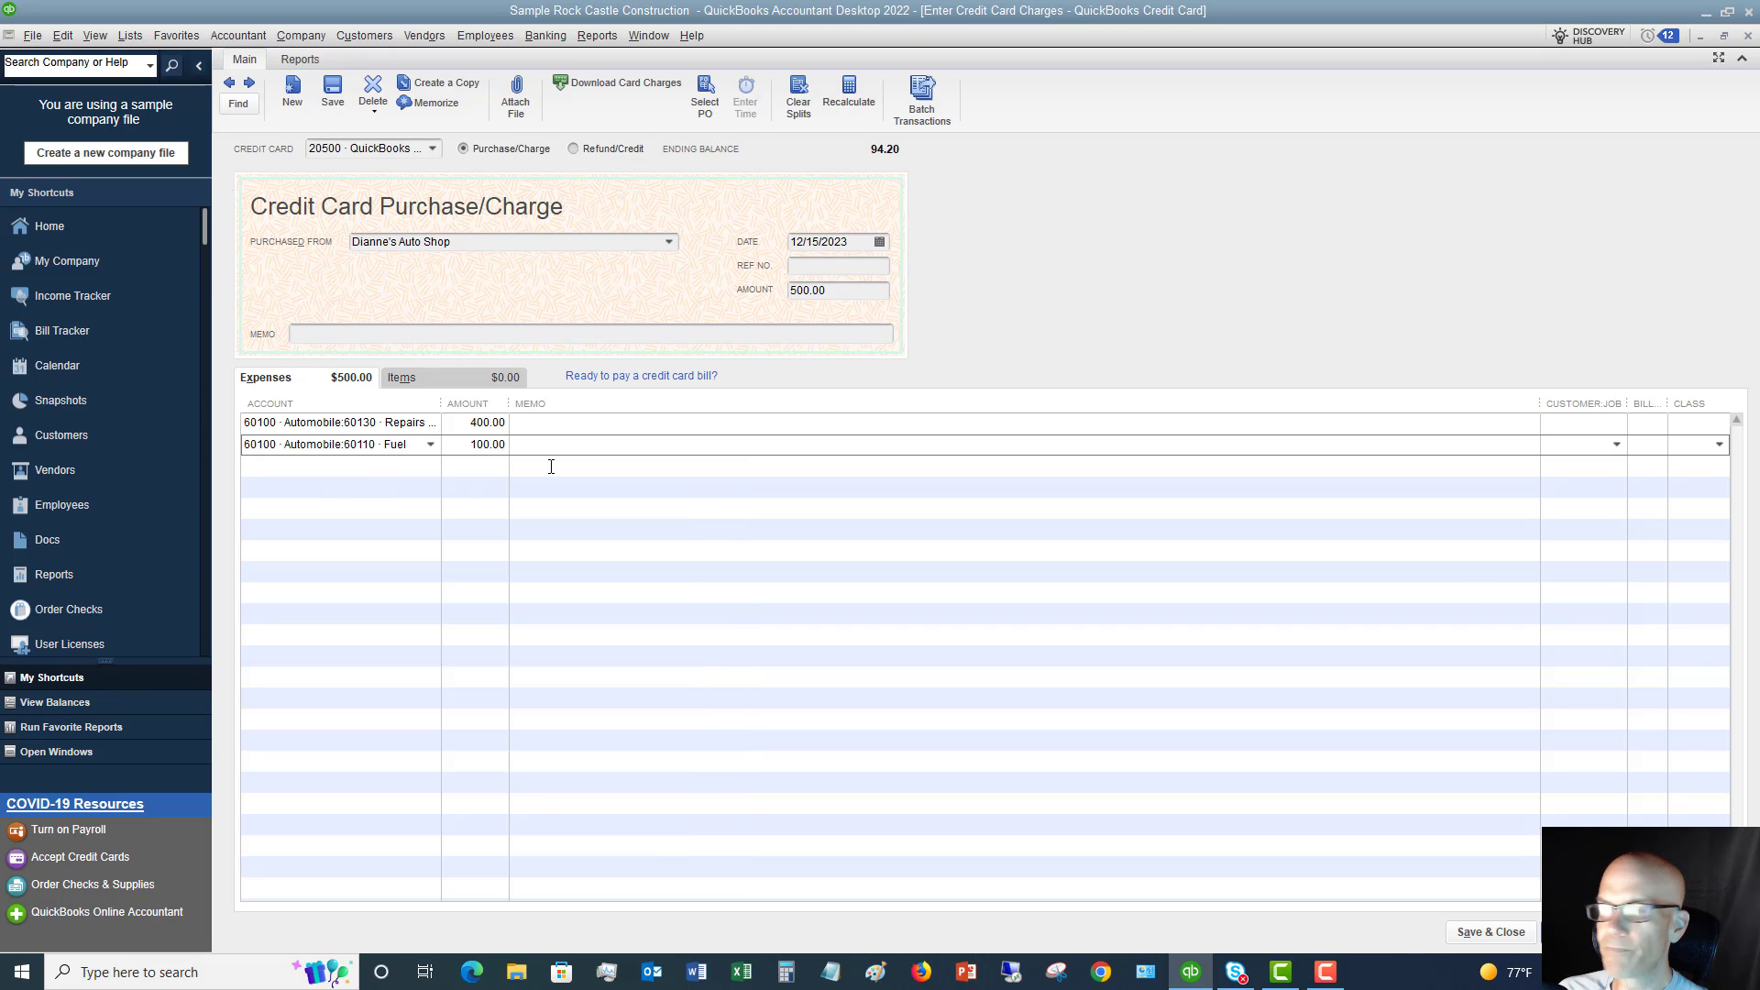